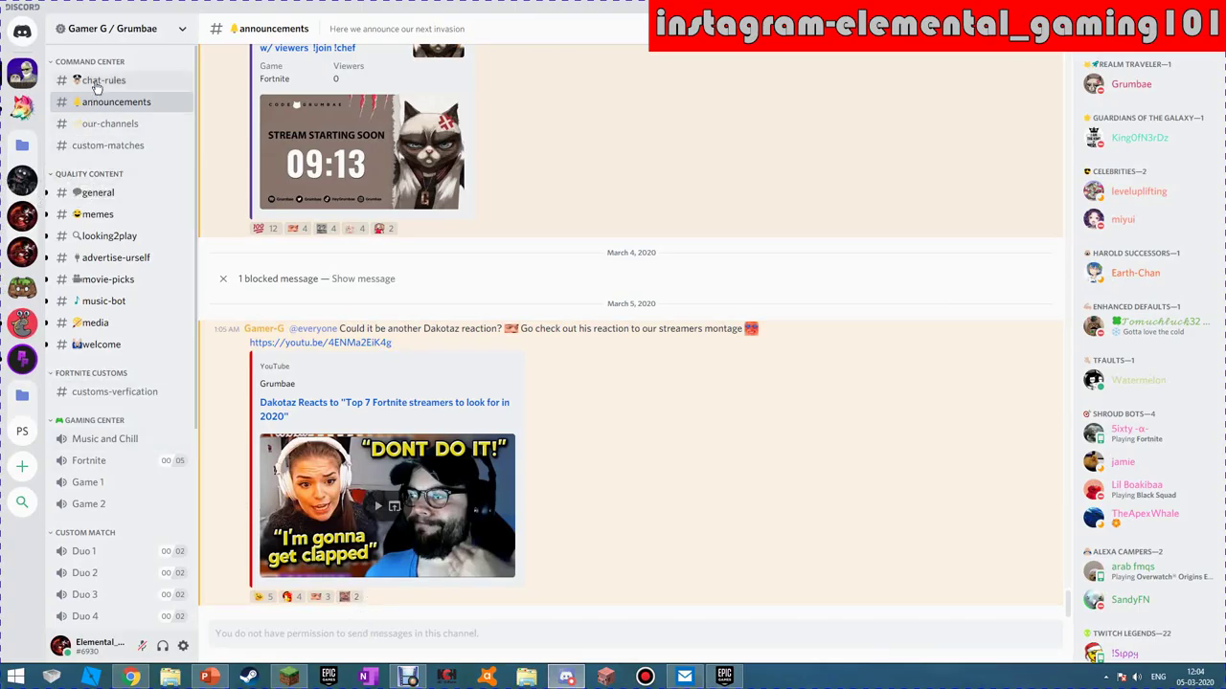
Step: View the chat-rules channel, and browse the fantext, generalchat and announcments channels of the Elemental_Gaming 101 FanPage server
click(92, 83)
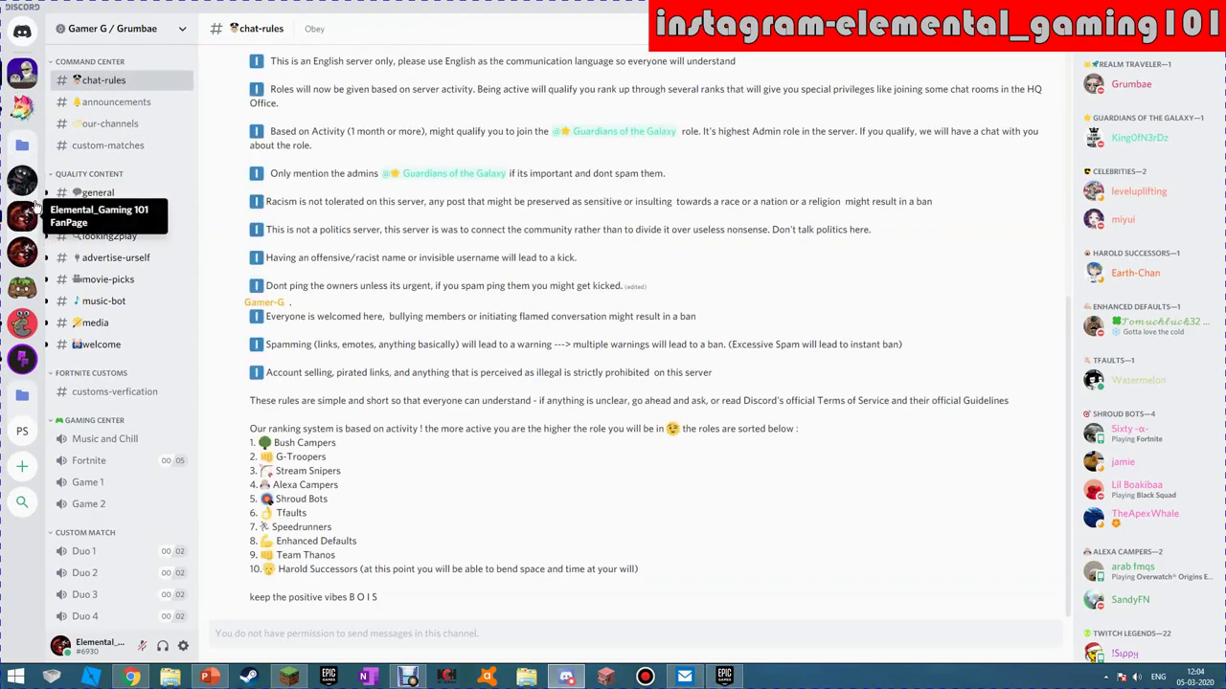
click(23, 216)
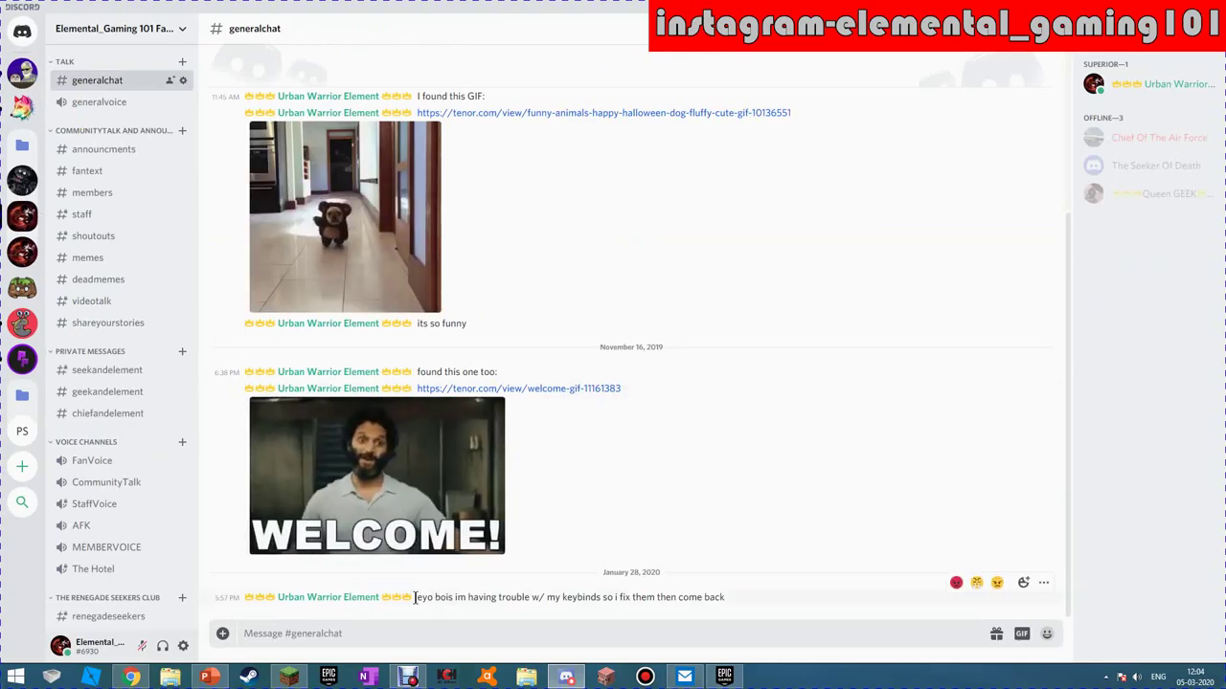
click(86, 171)
click(84, 151)
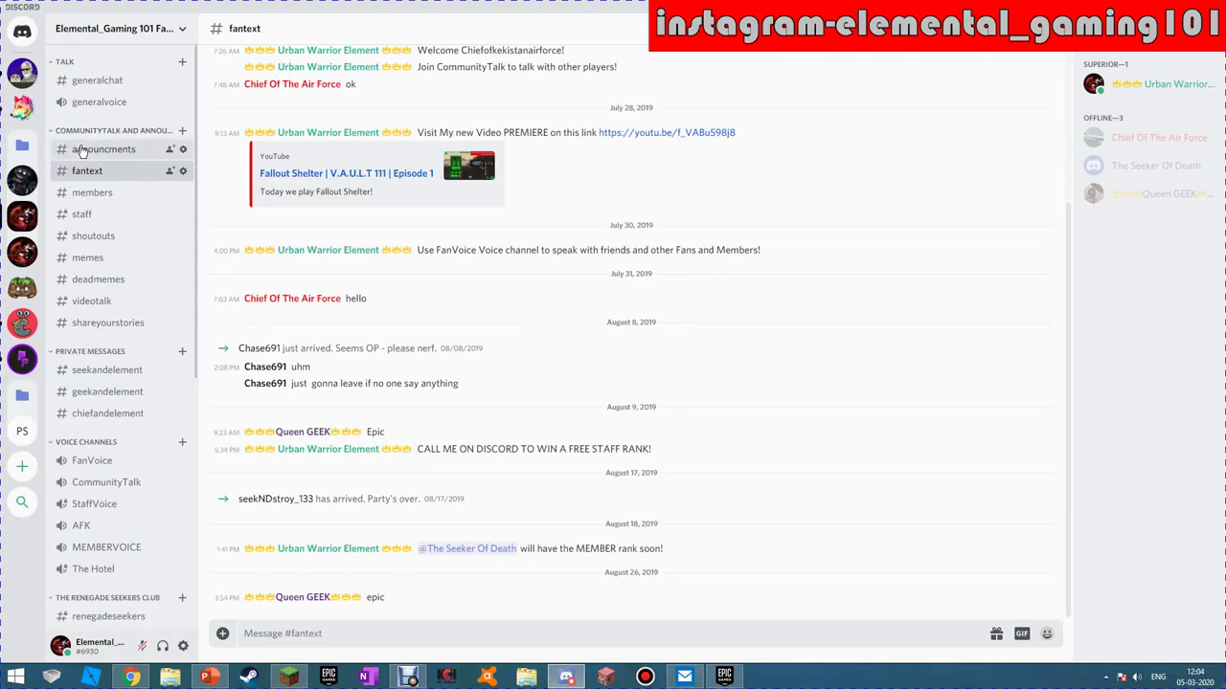
click(106, 82)
mouse_move(579, 605)
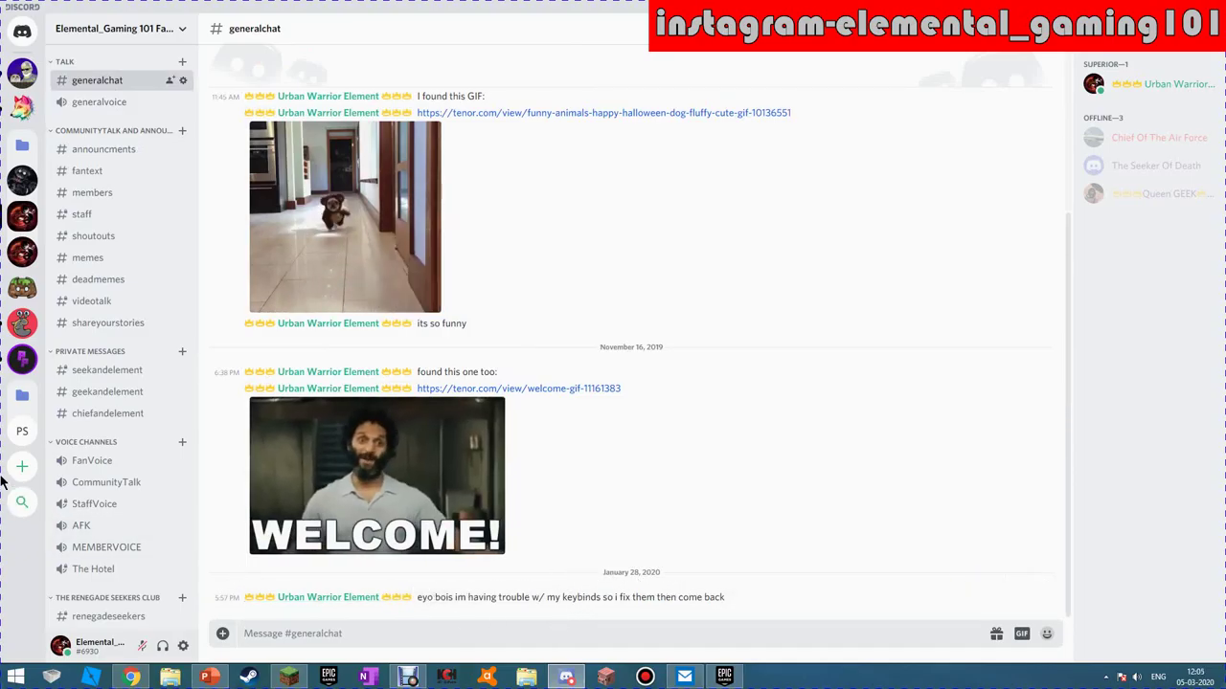
click(139, 153)
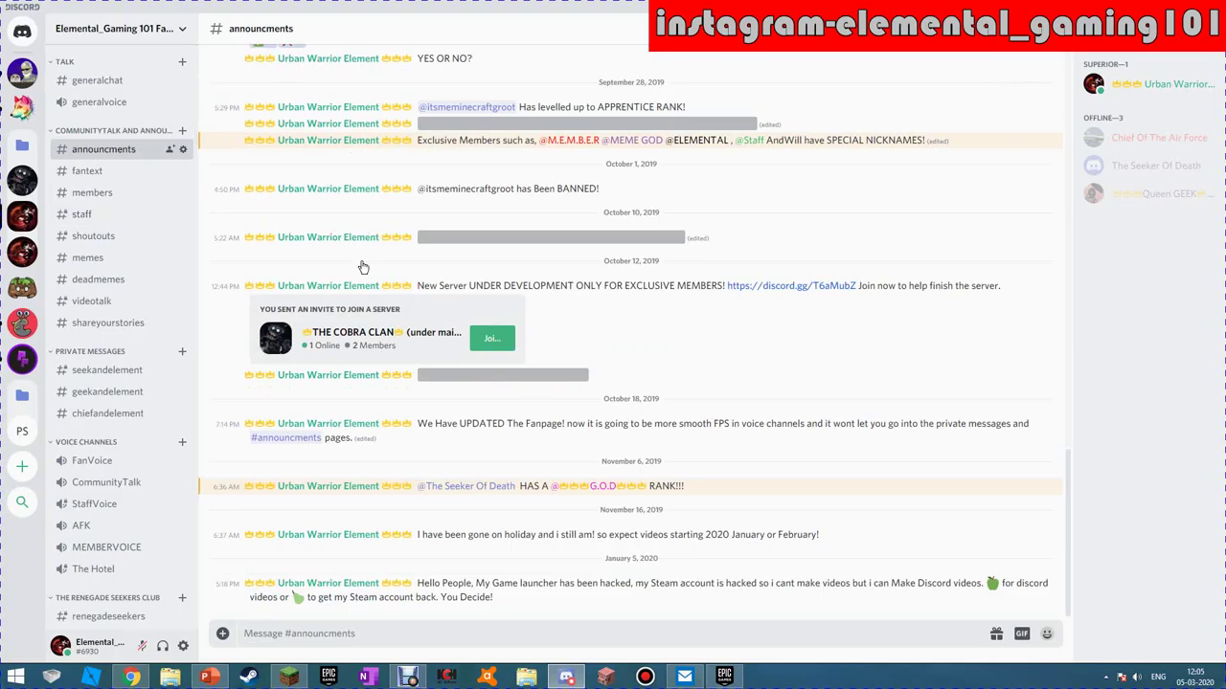
Step: Set a custom status reading "Recording" that clears after 30 minutes
click(60, 646)
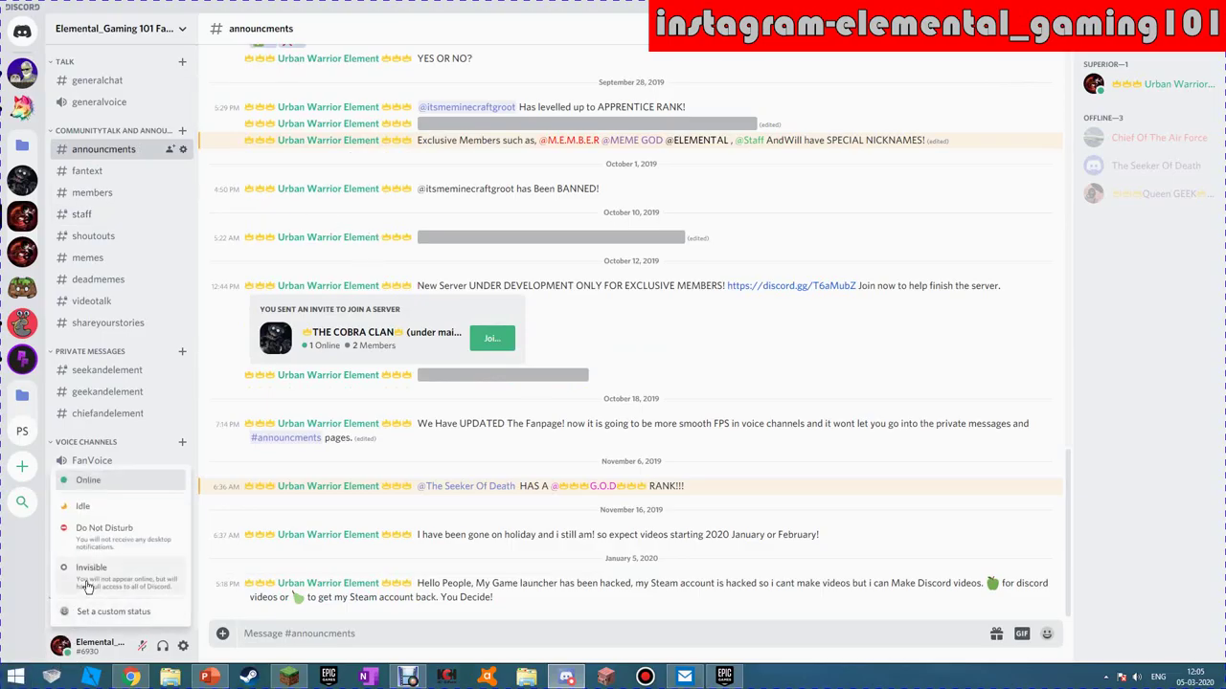
click(87, 580)
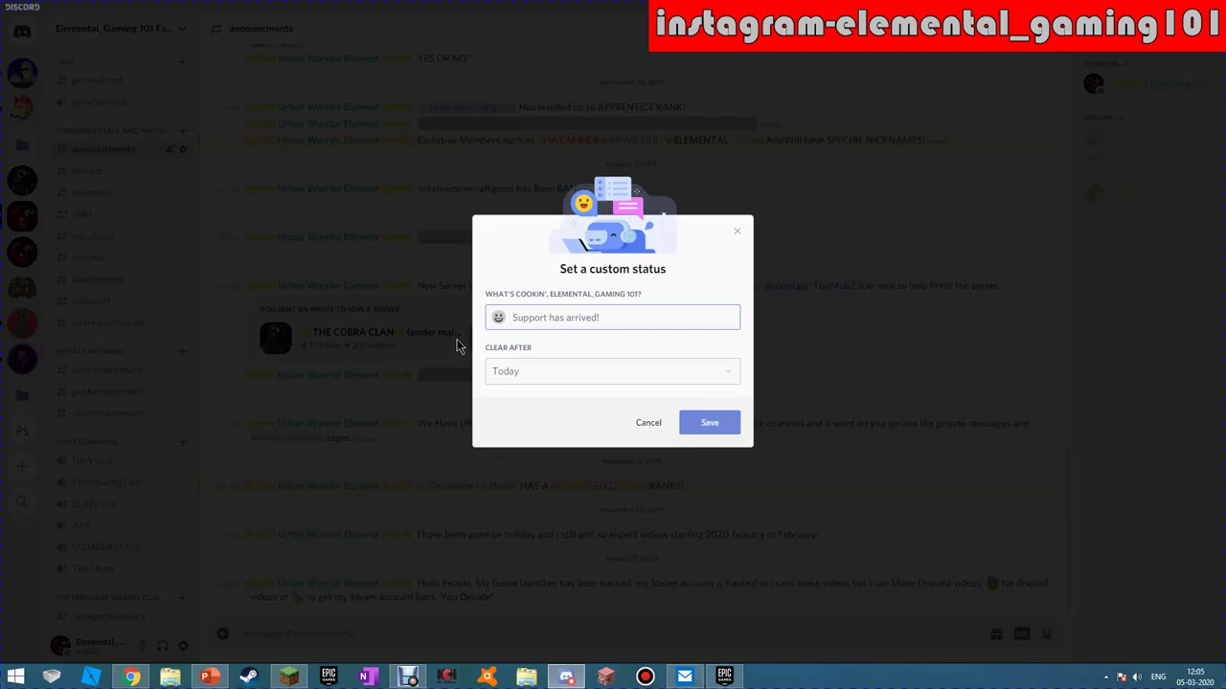
text(Recording)
click(571, 380)
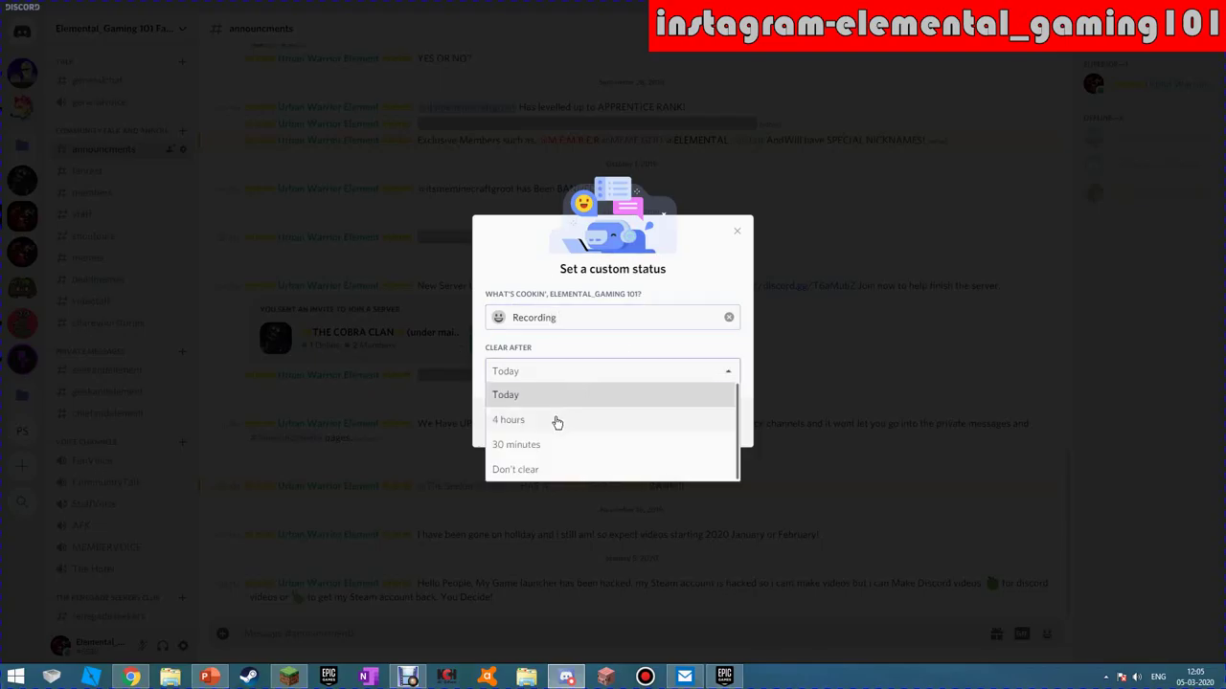
click(546, 452)
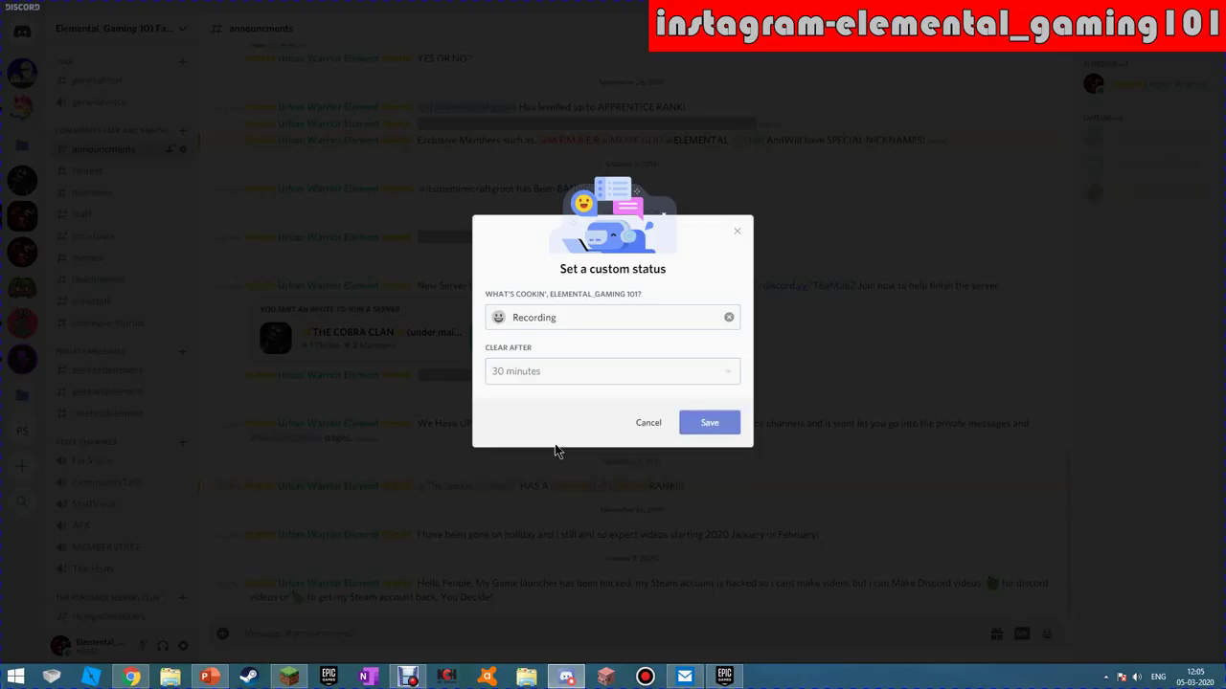
click(708, 426)
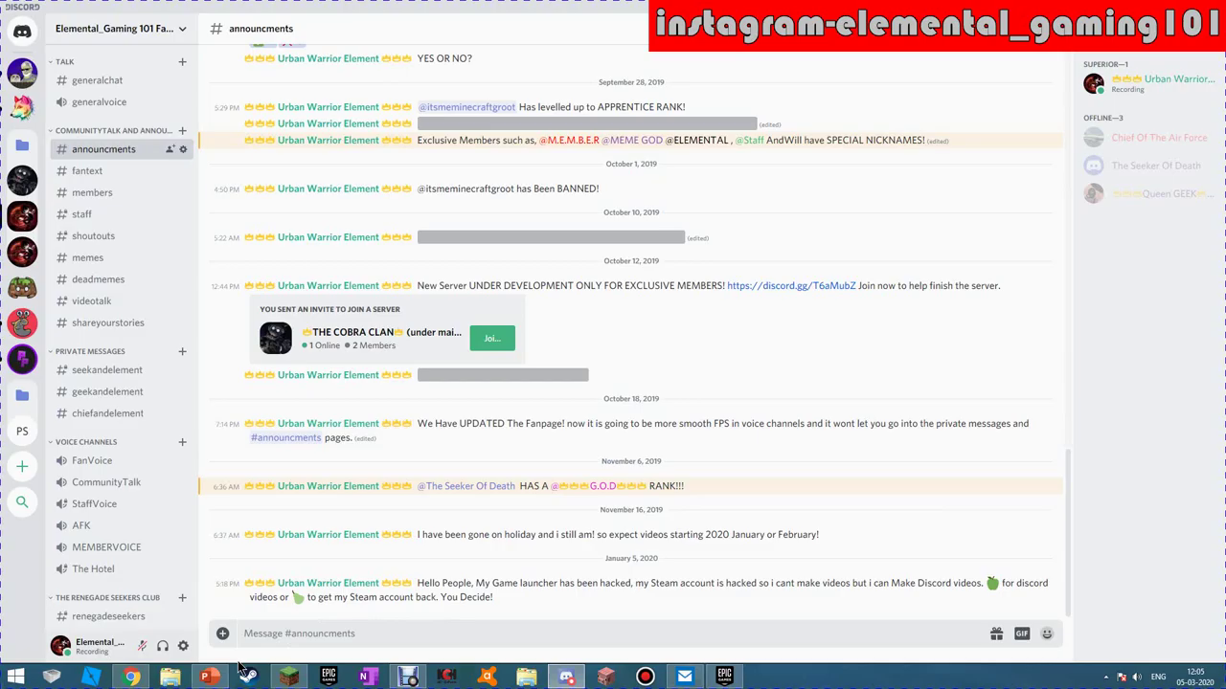
Step: Reveal the October 10 and October 12 spoiler messages in announcments, and view the fantext and members channels
click(466, 379)
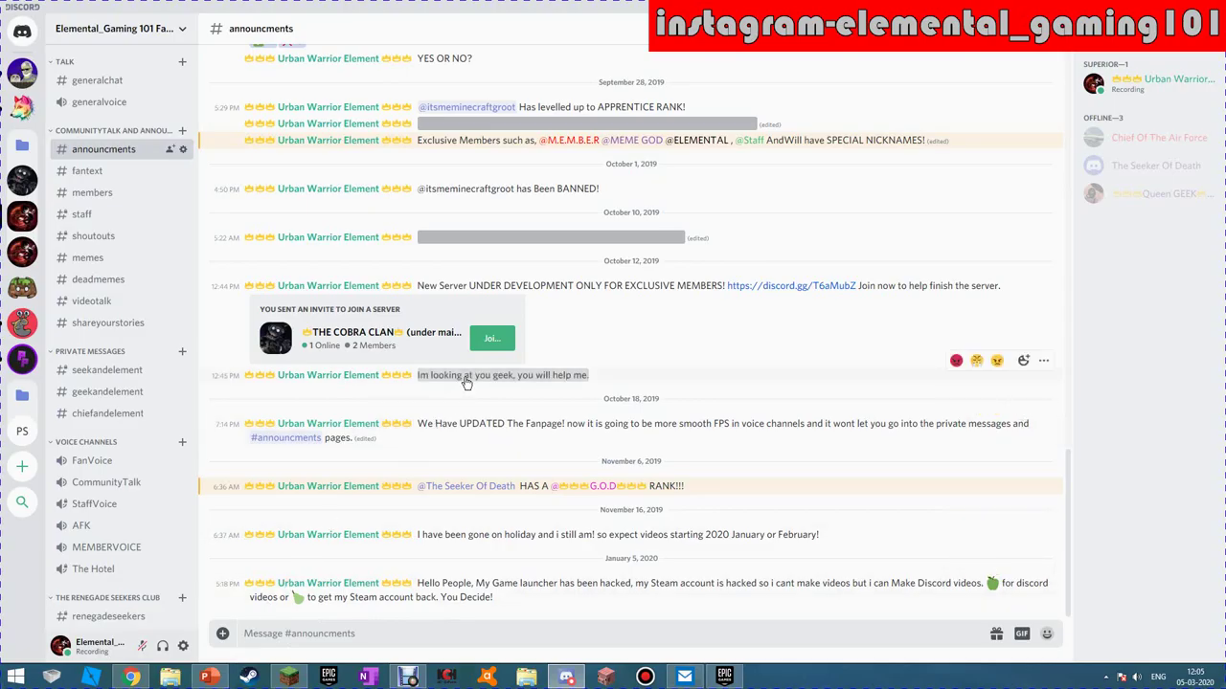
click(569, 240)
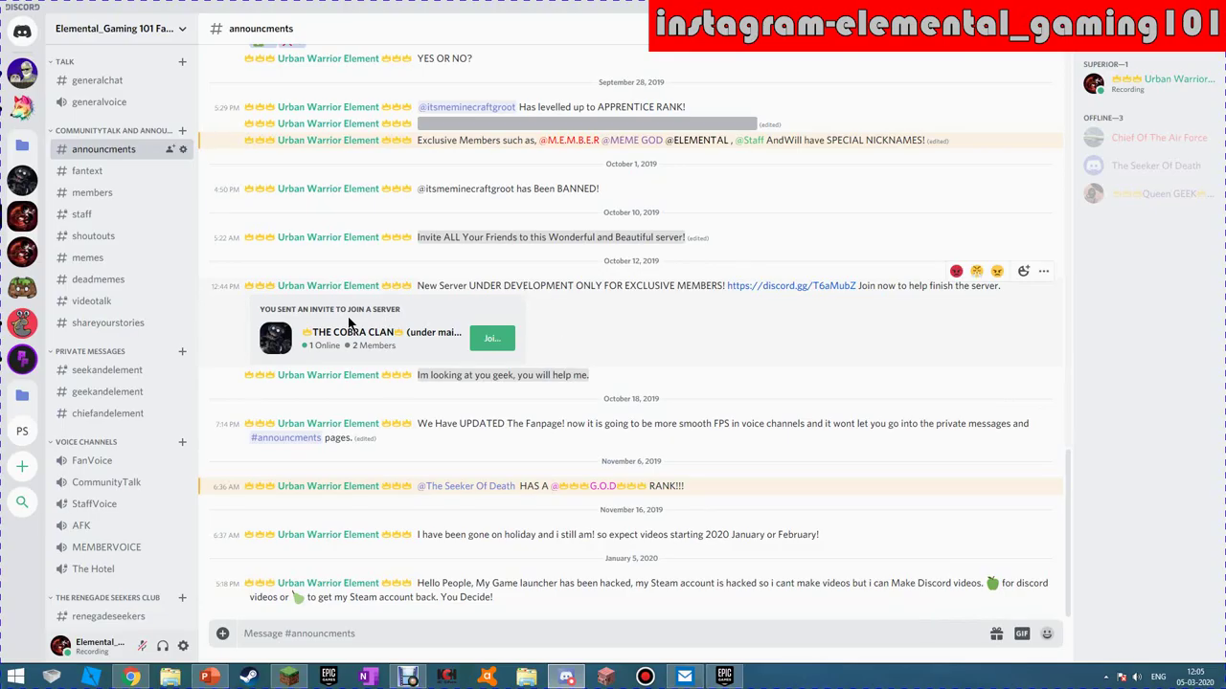
click(82, 170)
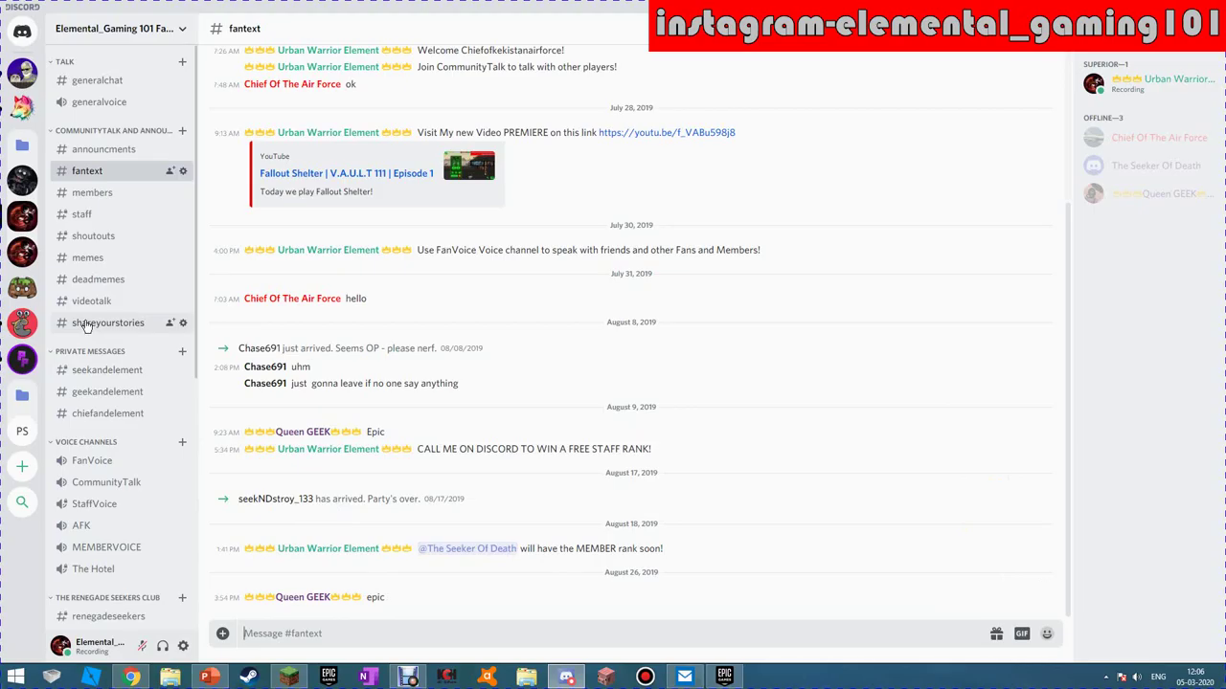
click(122, 199)
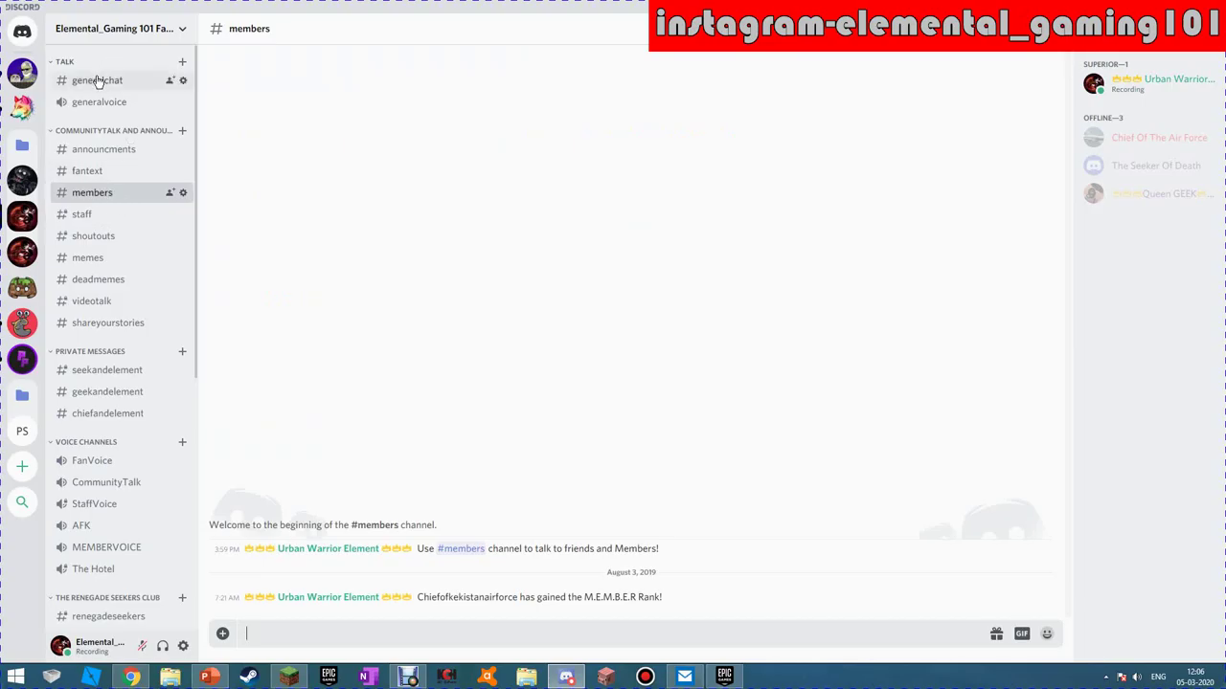
Step: Open the FanPage server's settings and change the server region to Russia
click(130, 36)
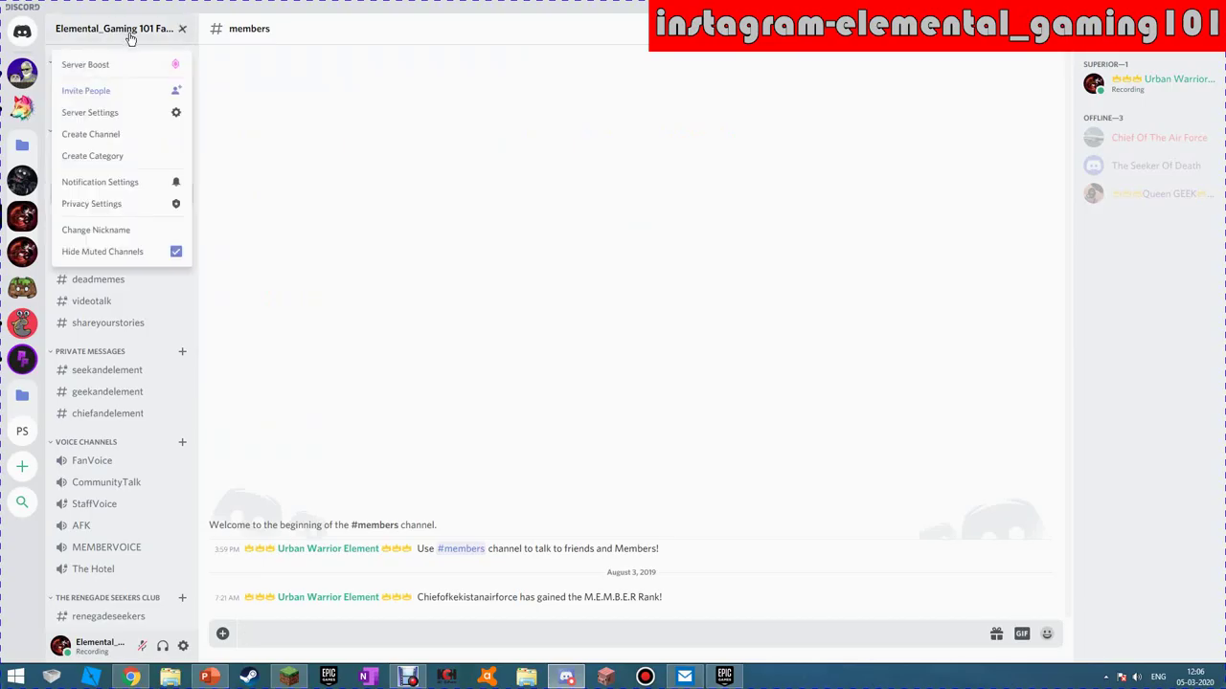
click(139, 120)
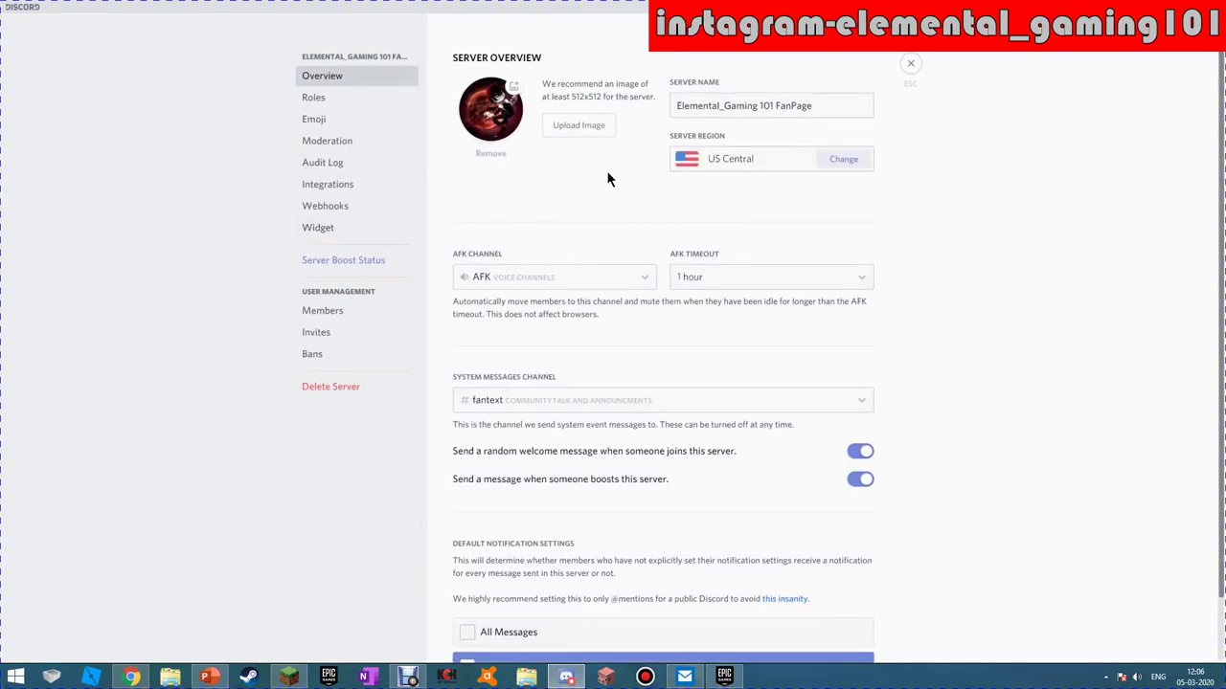
click(866, 169)
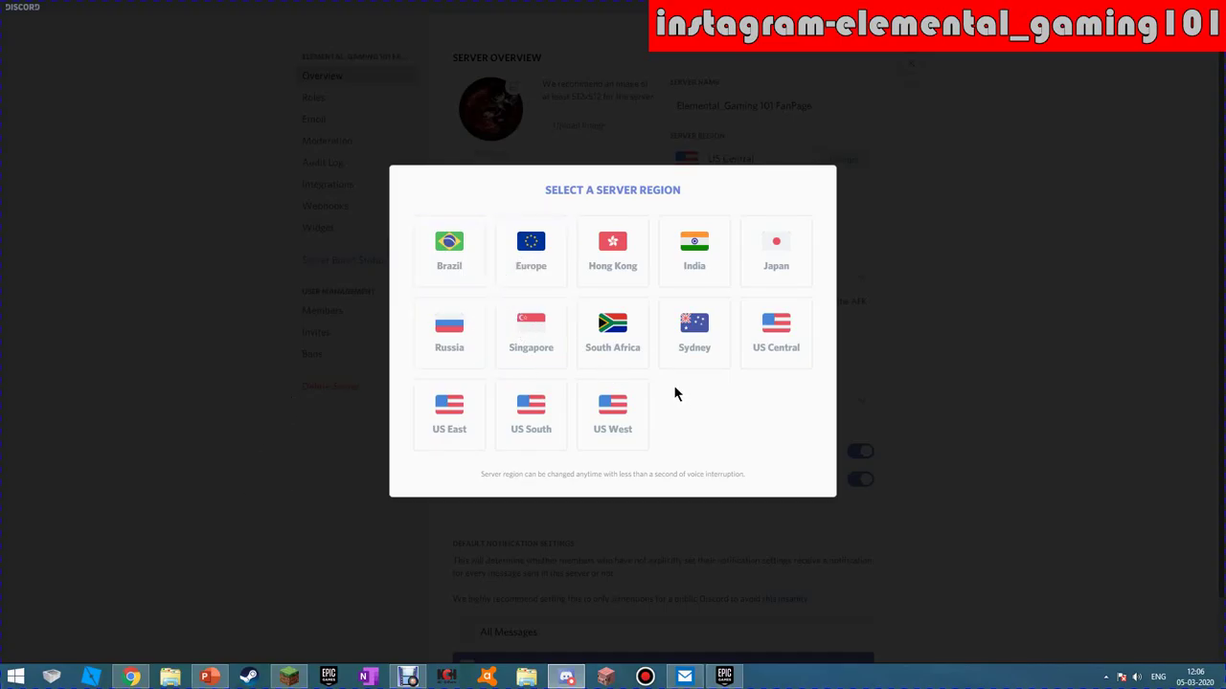
click(682, 283)
click(823, 160)
click(454, 333)
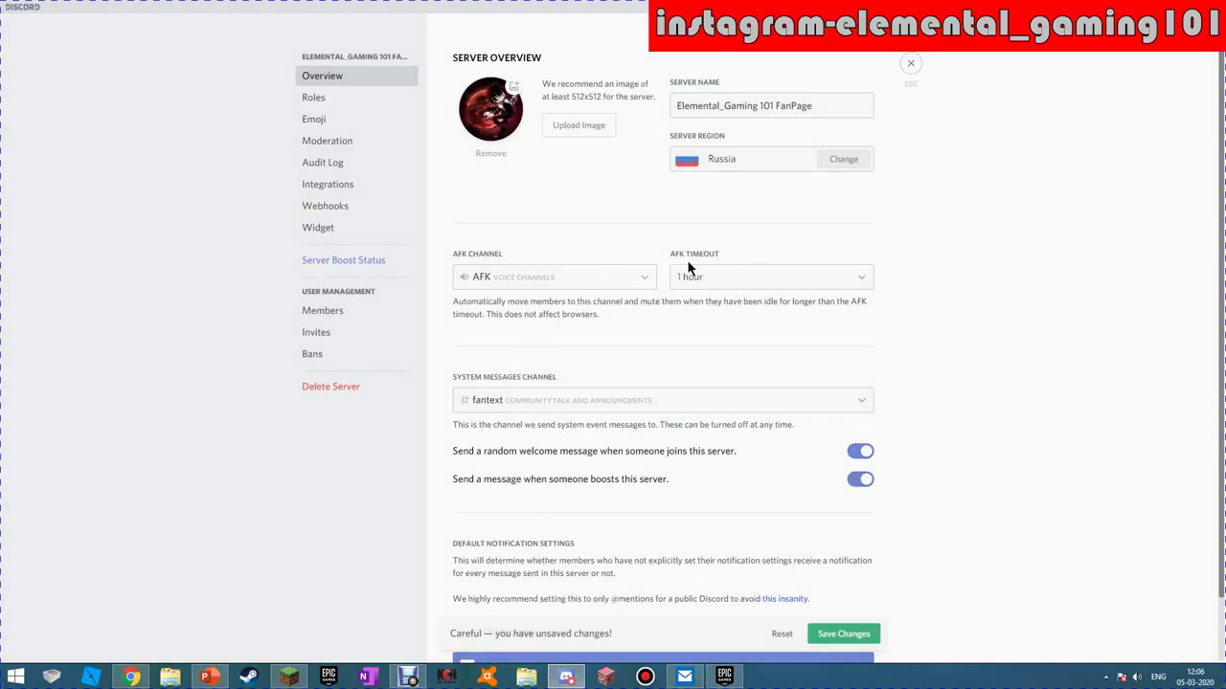
Step: Choose 1 hour as the AFK timeout and save the server overview changes
click(861, 277)
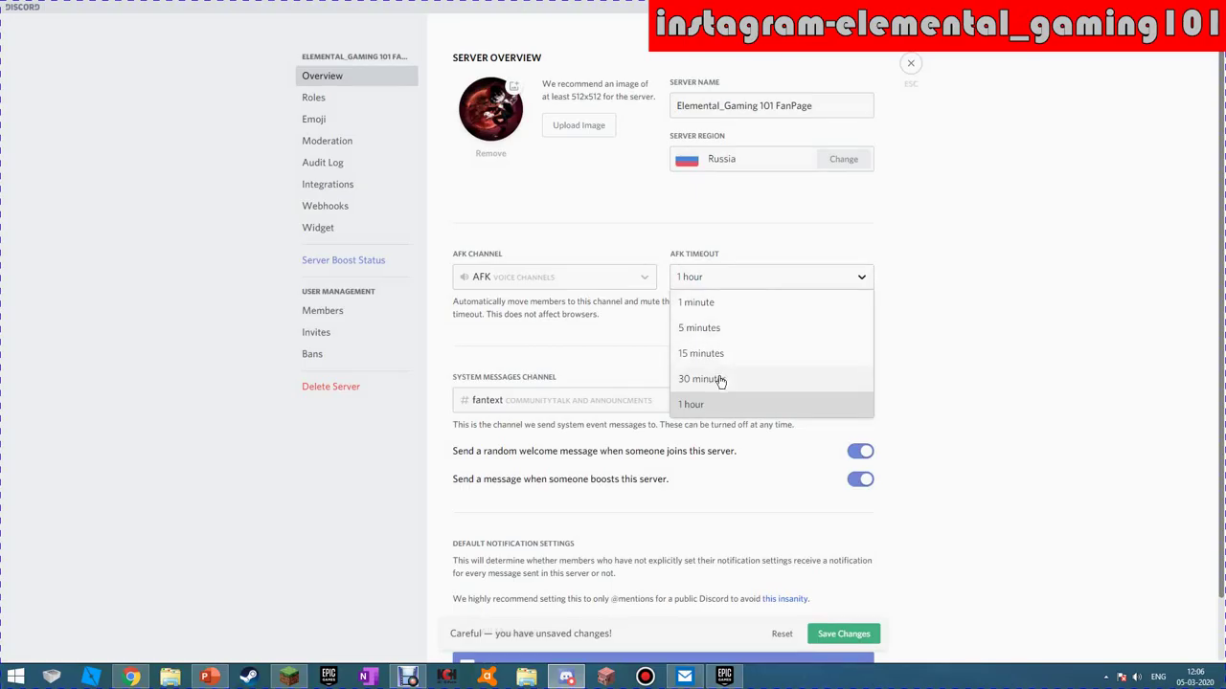
click(722, 409)
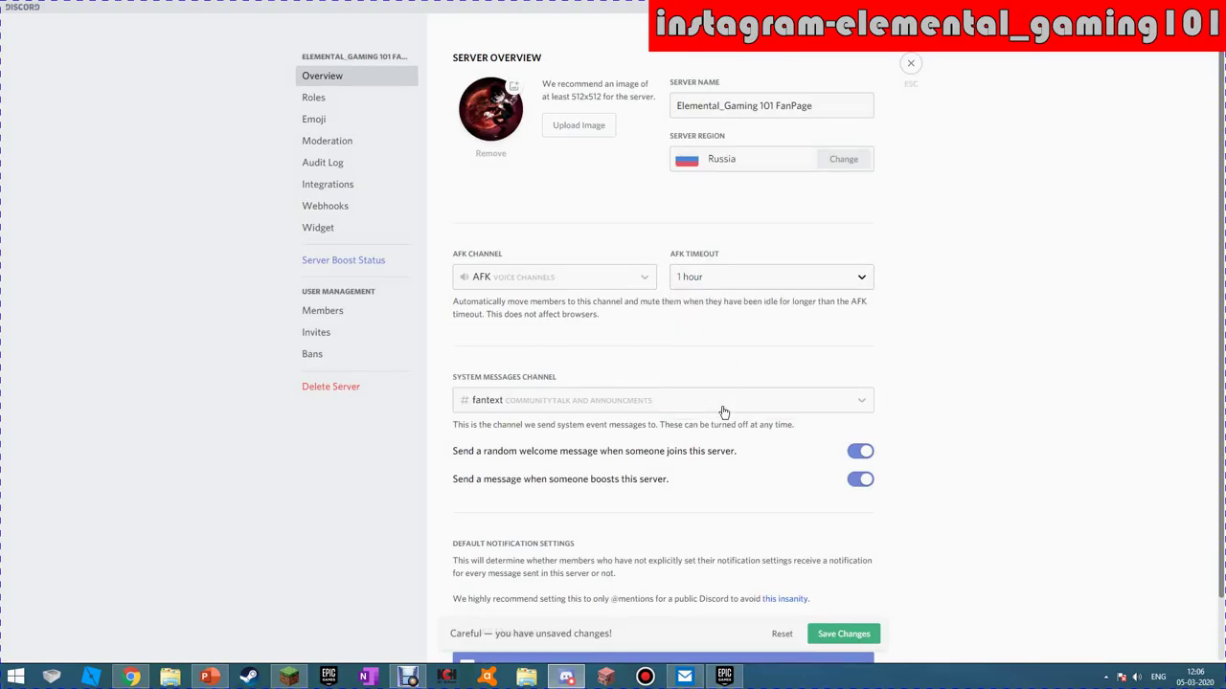
scroll(525, 523, down, 2)
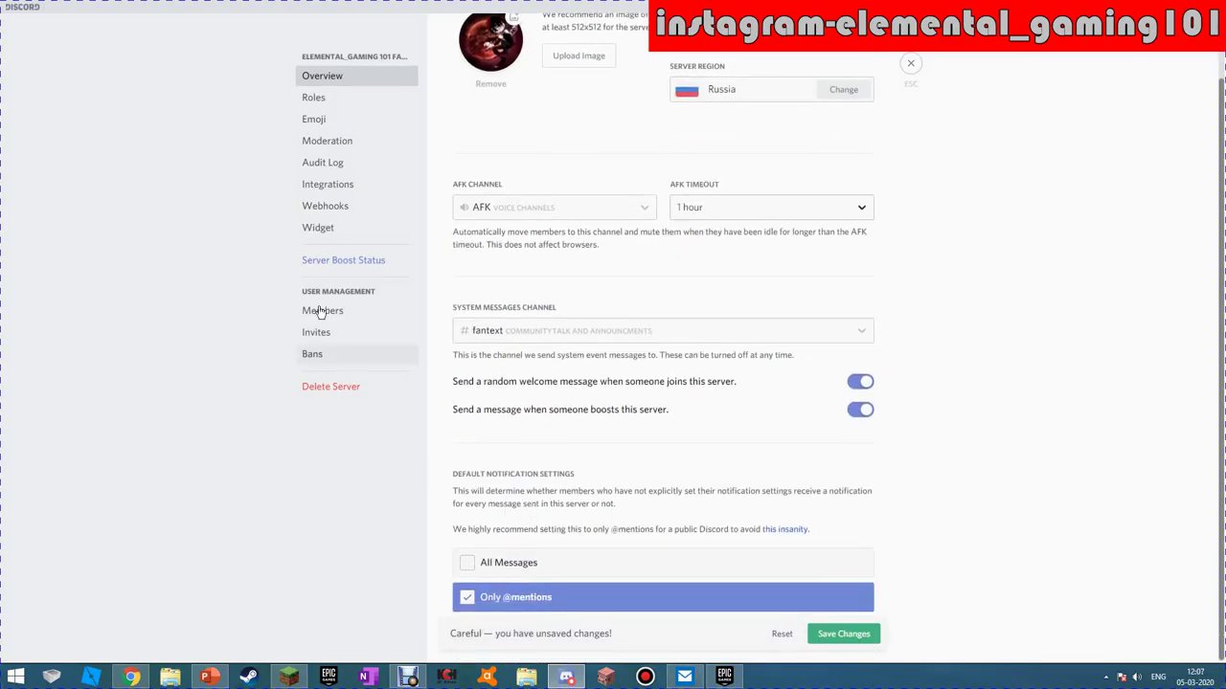
click(845, 634)
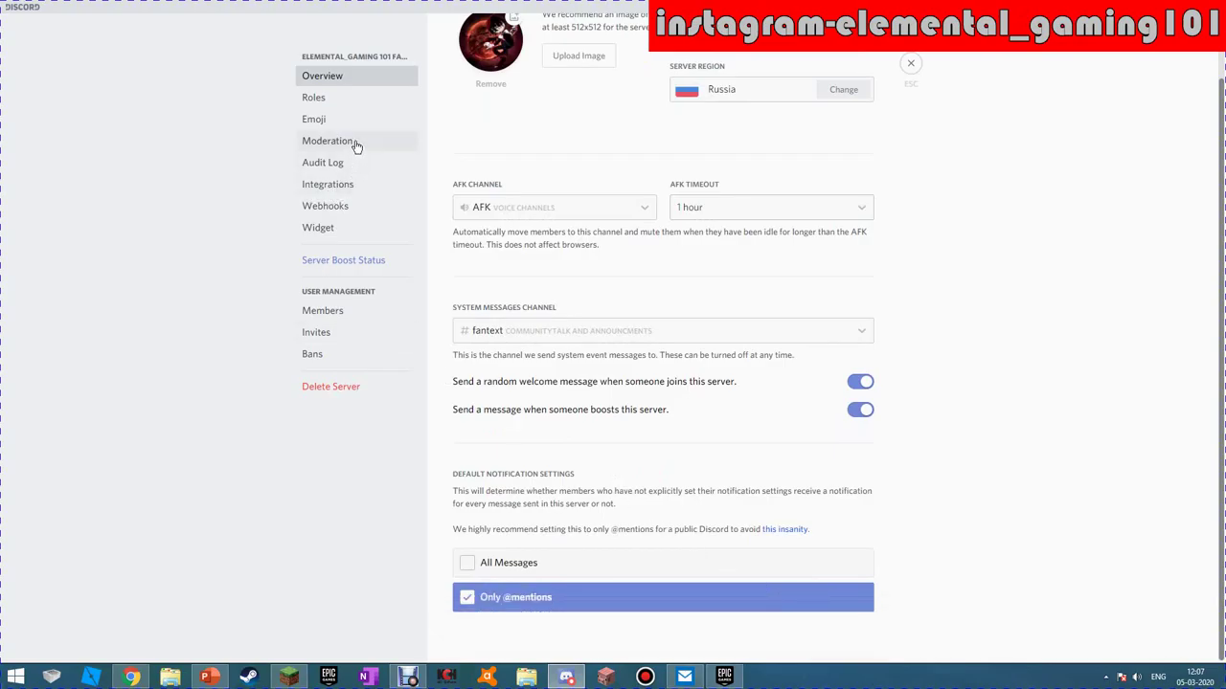
Step: Review the server's role settings and permissions for the roles from Newbie down to Staff
click(363, 99)
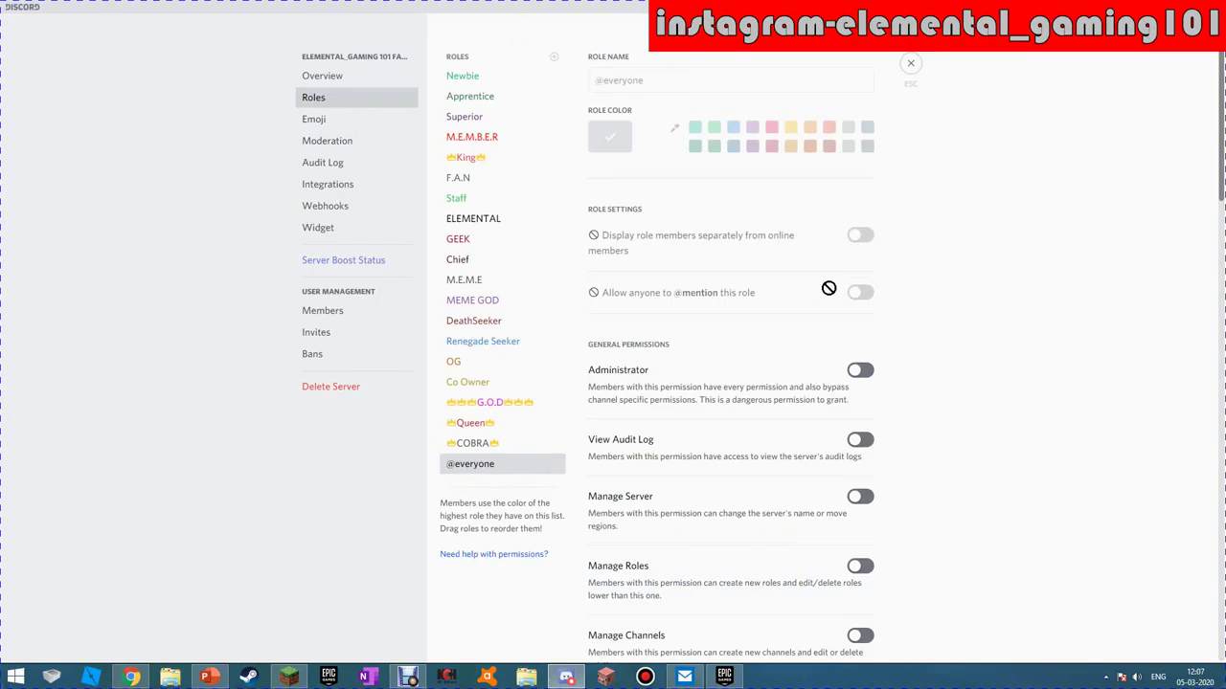
click(483, 81)
click(482, 99)
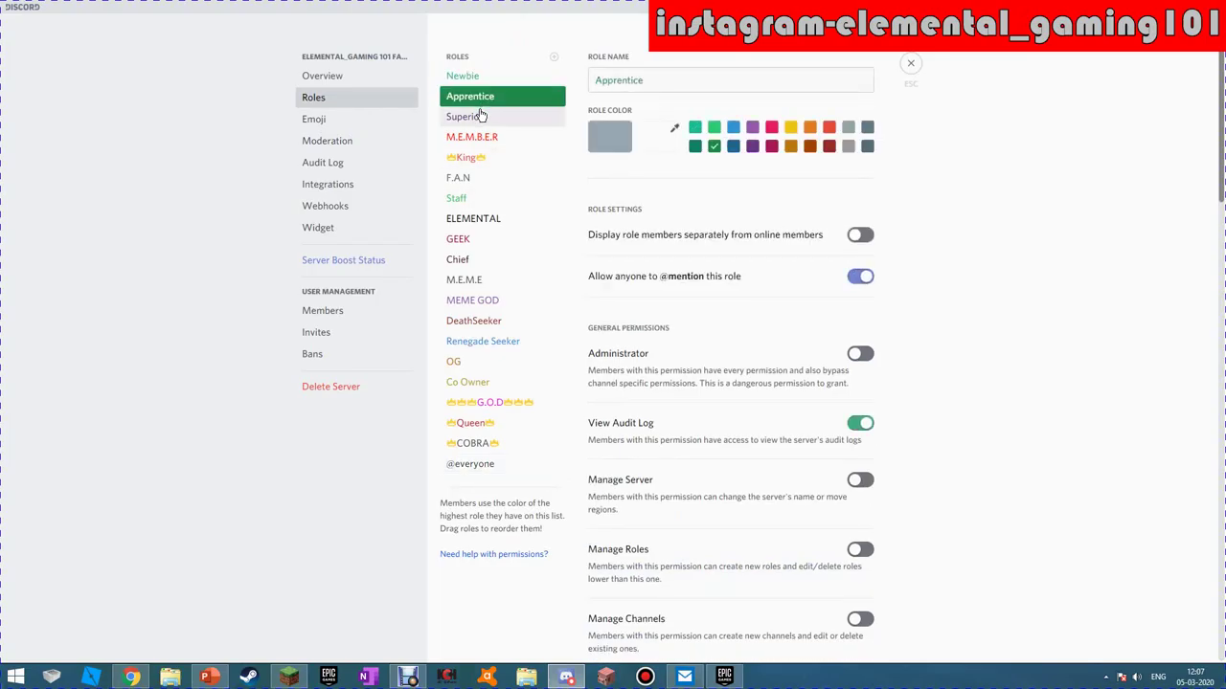
click(485, 117)
click(488, 140)
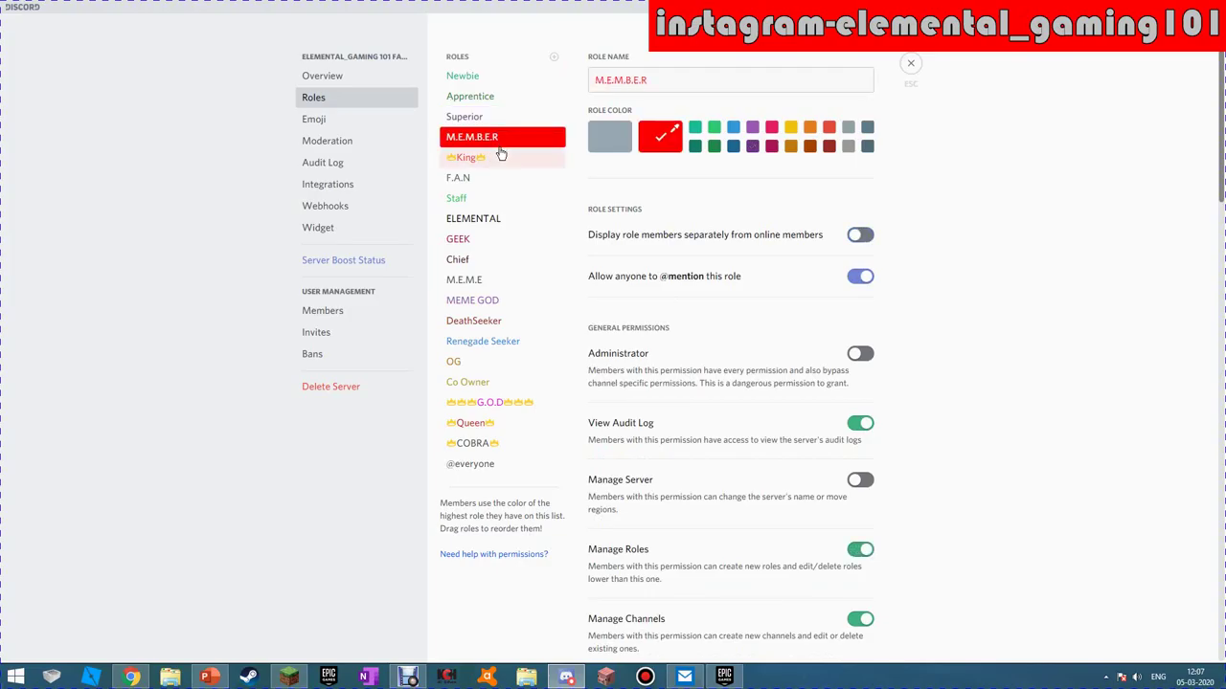
click(496, 161)
click(488, 142)
click(488, 158)
click(493, 179)
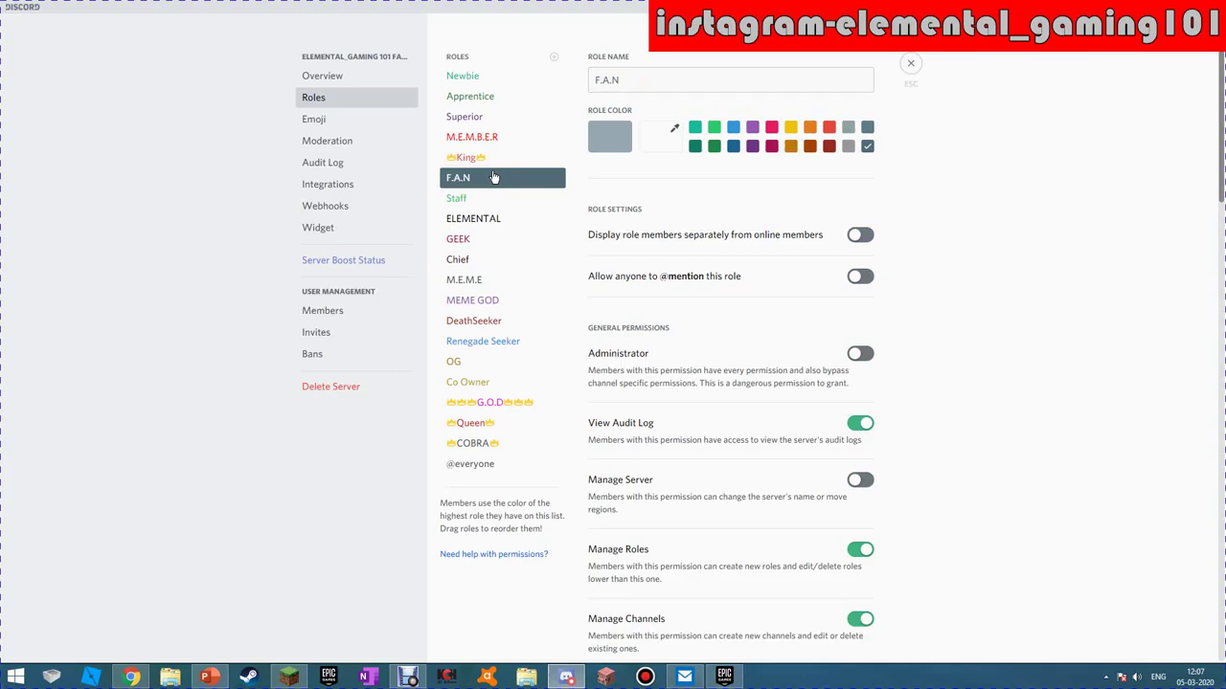
click(515, 219)
click(522, 200)
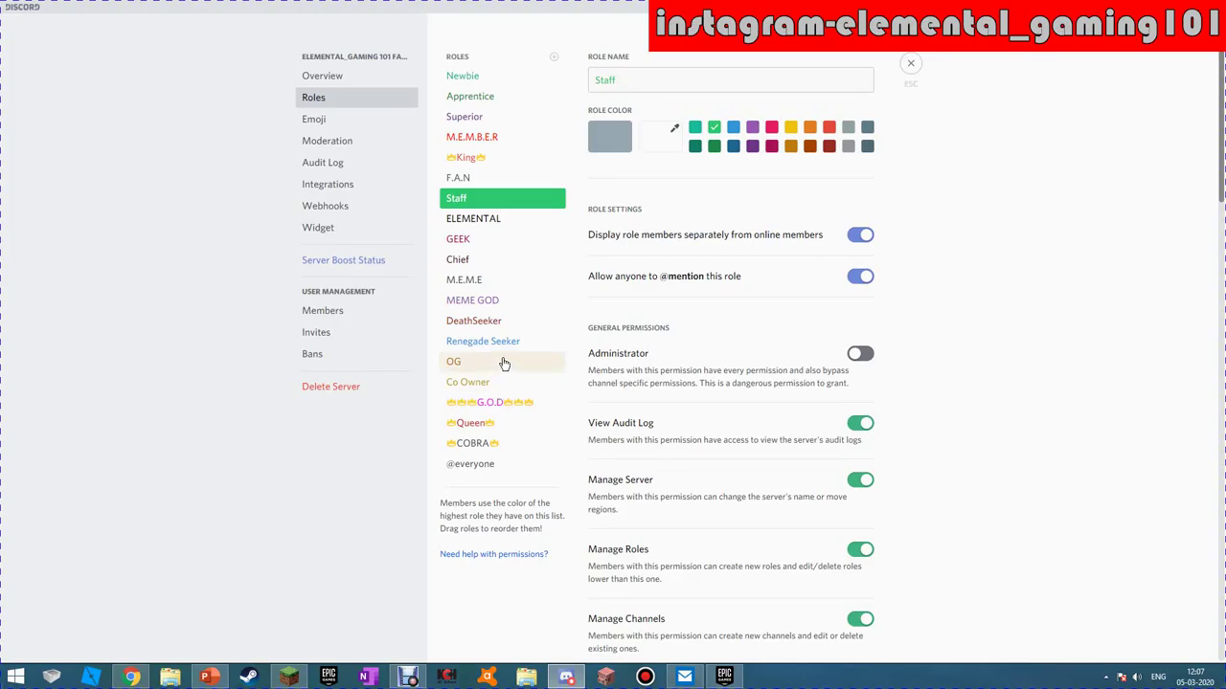
Step: Examine the permissions of the ELEMENTAL, GEEK, MEME GOD, Renegade Seeker, OG and G.O.D roles
click(473, 220)
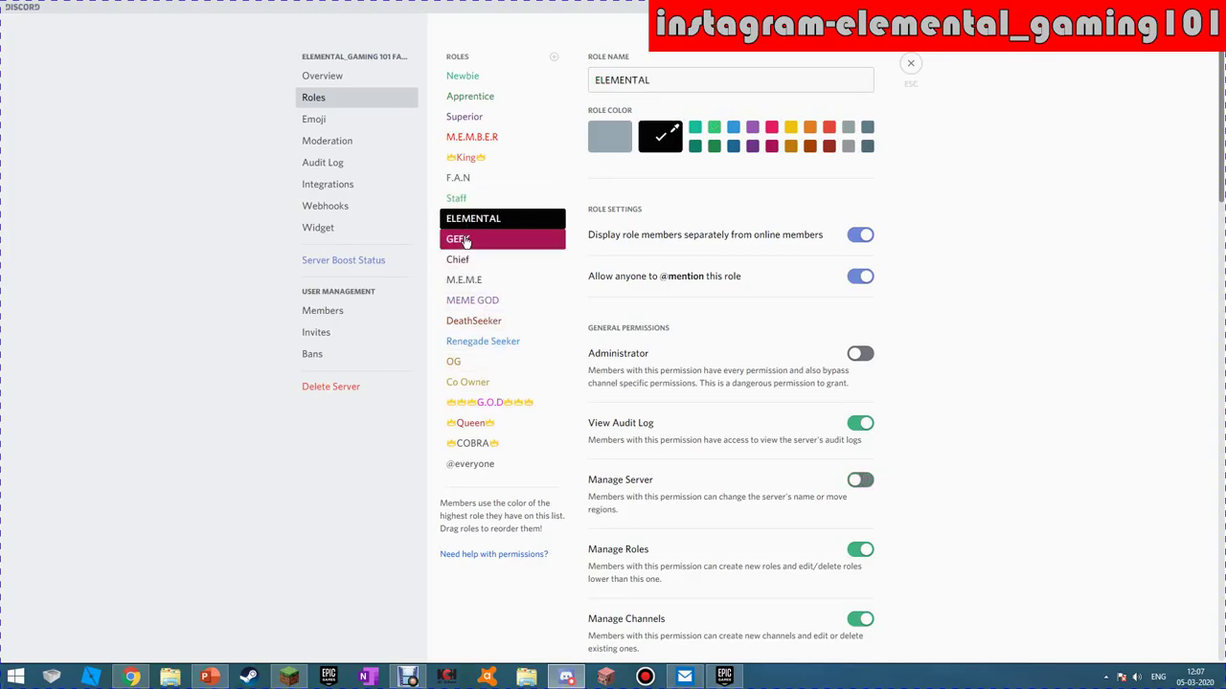
click(466, 240)
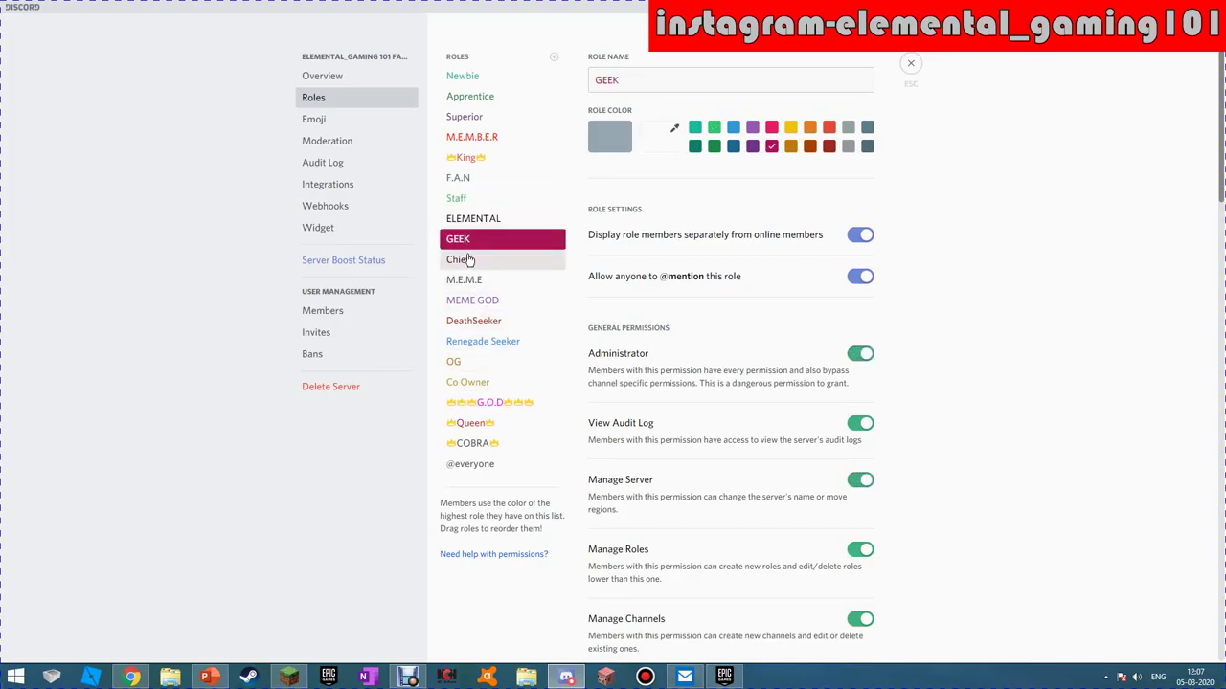
click(503, 302)
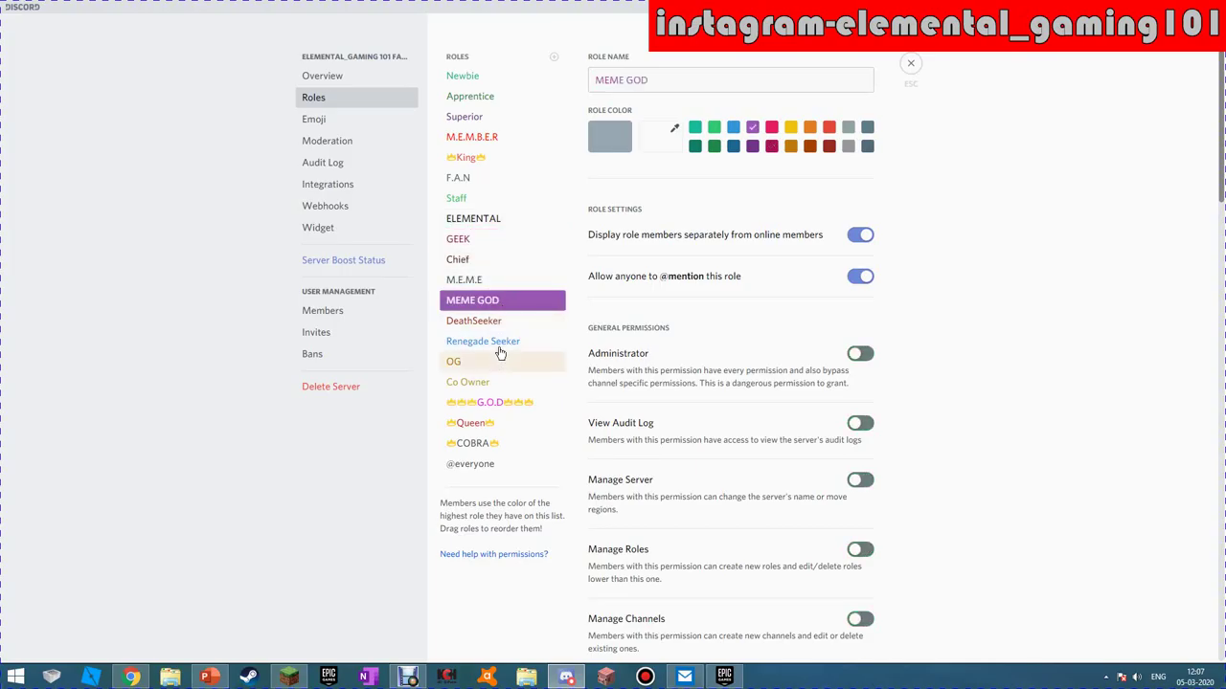
click(501, 342)
click(493, 363)
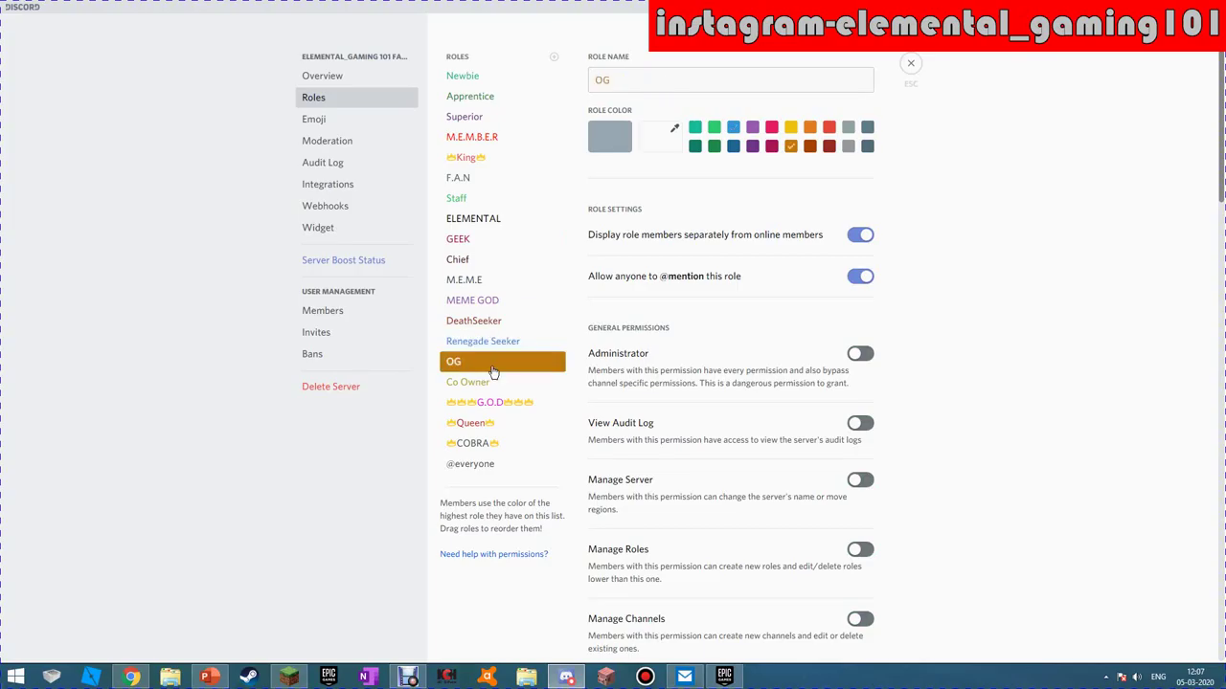
click(485, 405)
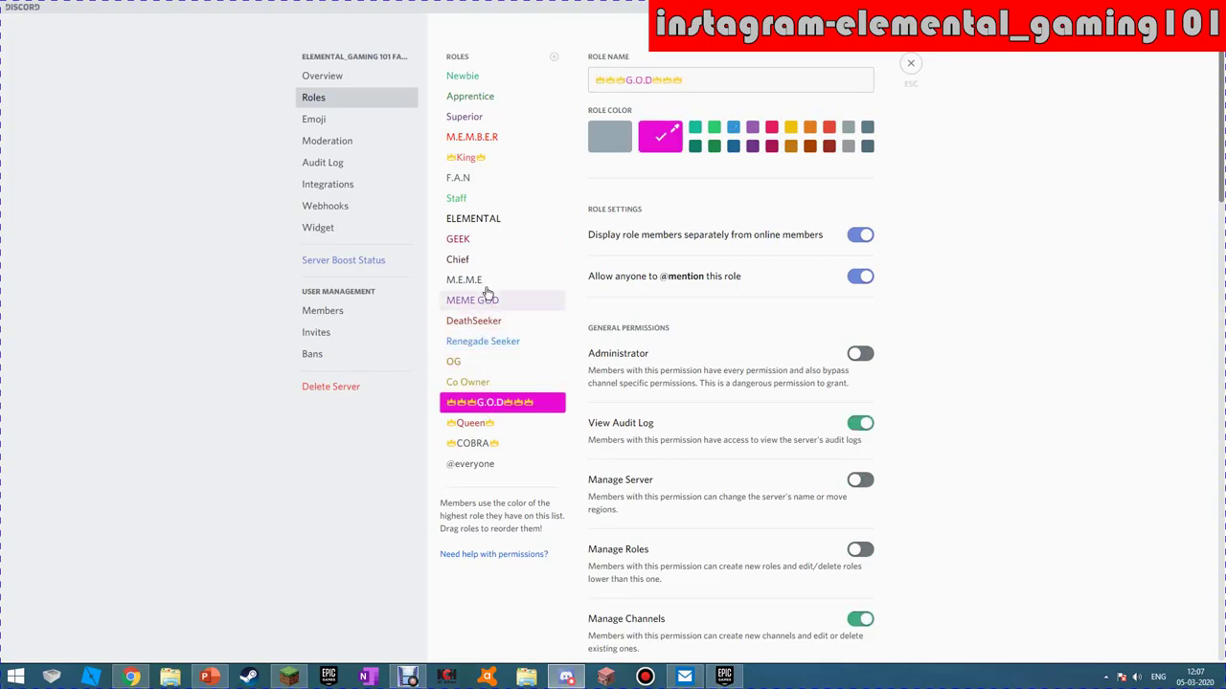
Step: Compare the settings of the ELEMENTAL, Staff and Newbie roles
click(484, 222)
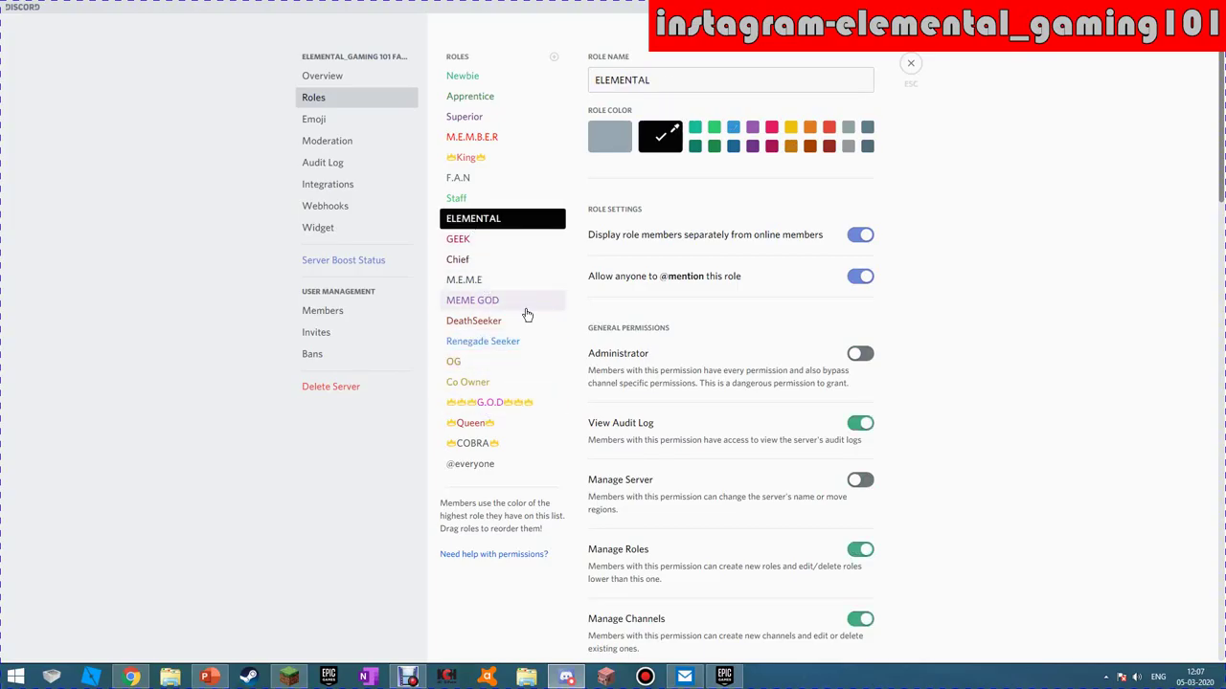
click(455, 186)
click(459, 200)
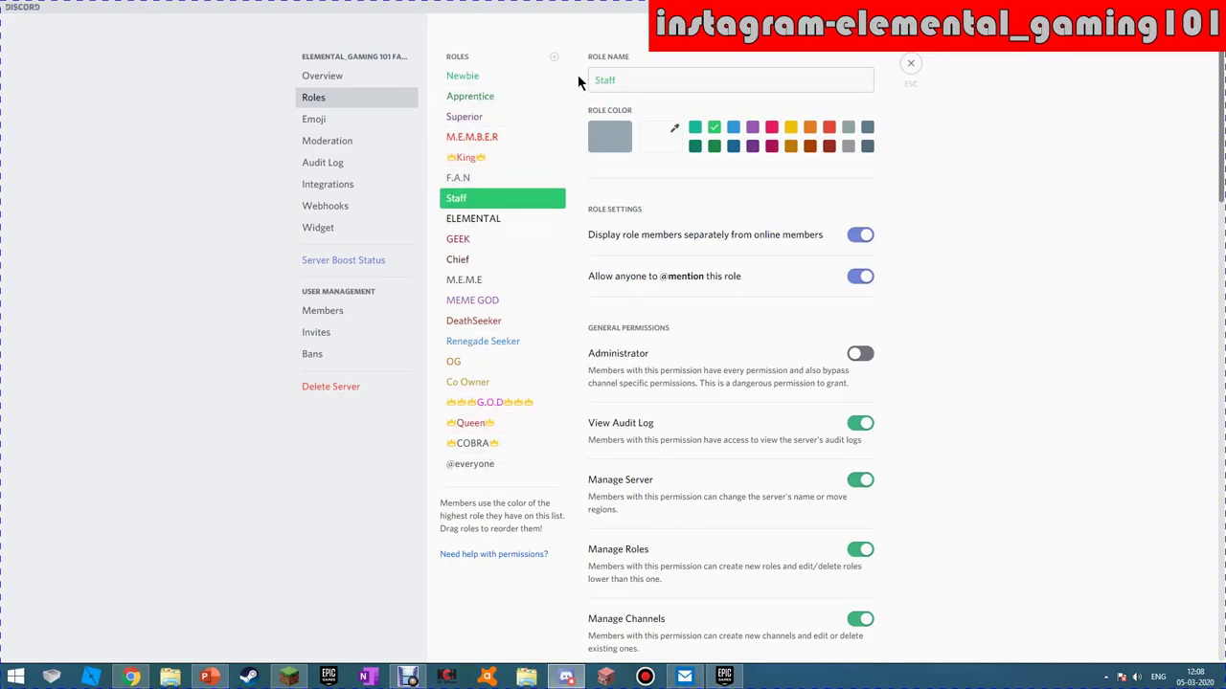
click(479, 76)
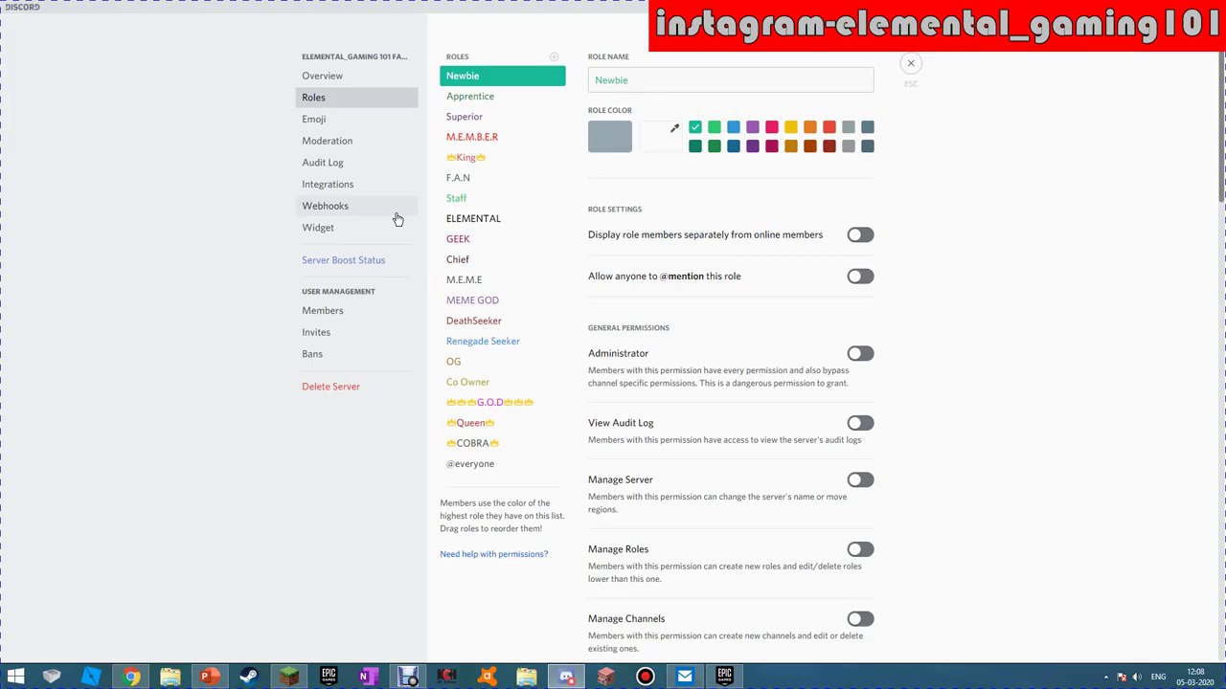
Step: Review the role settings and general permissions of the roles from Apprentice down to Chief
click(470, 99)
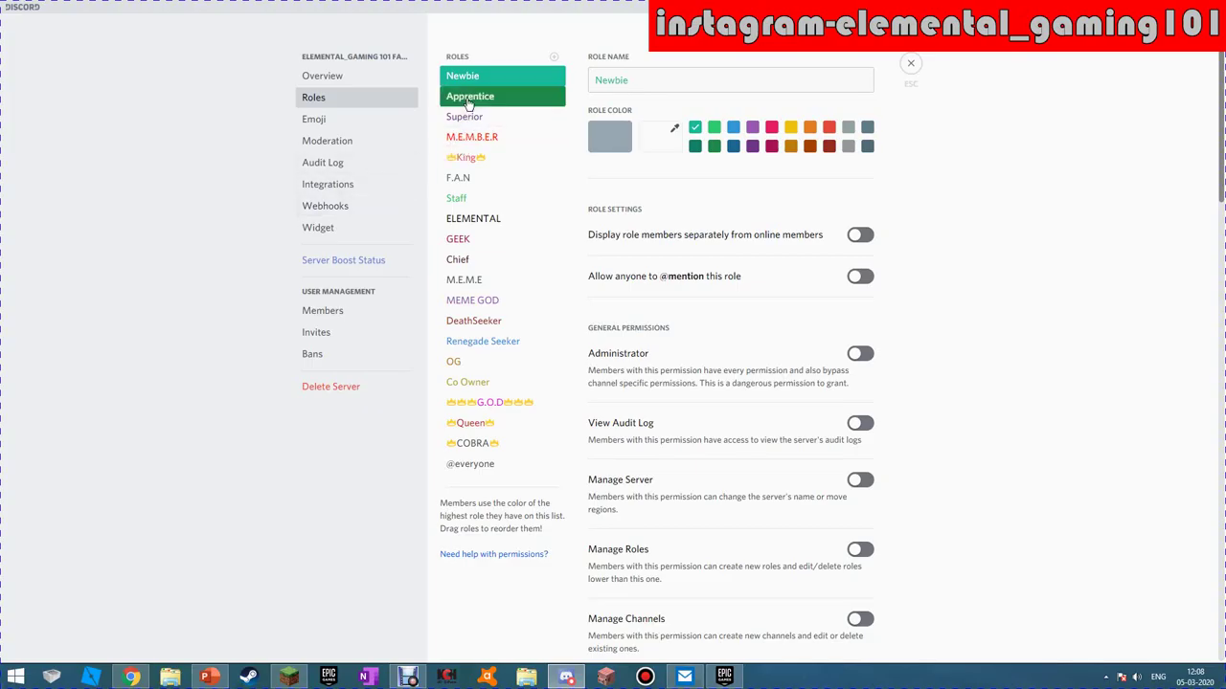
click(478, 119)
click(481, 140)
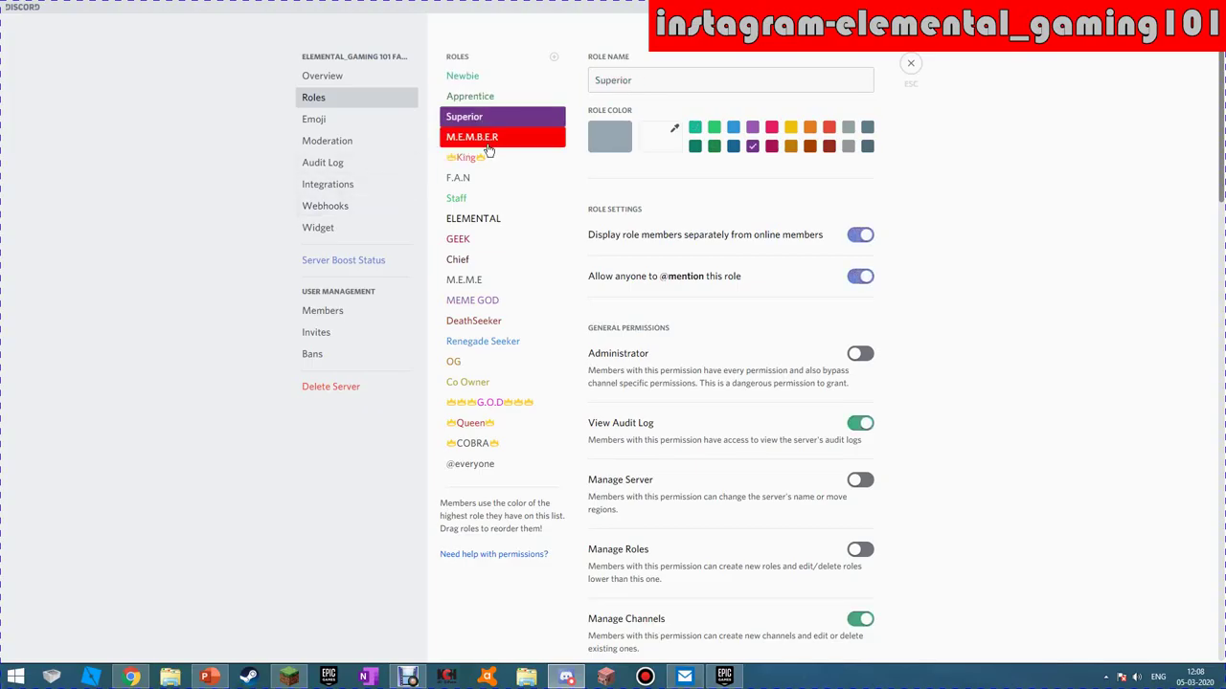
click(486, 159)
click(490, 183)
click(488, 199)
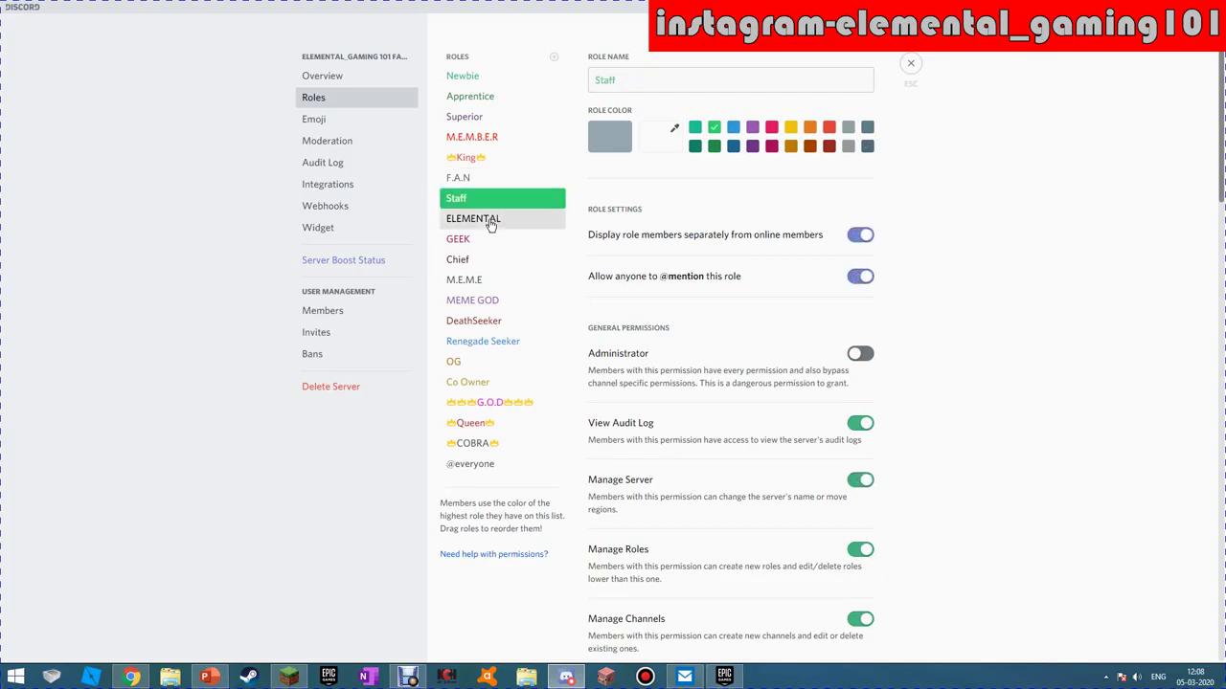
click(486, 220)
click(482, 243)
click(474, 262)
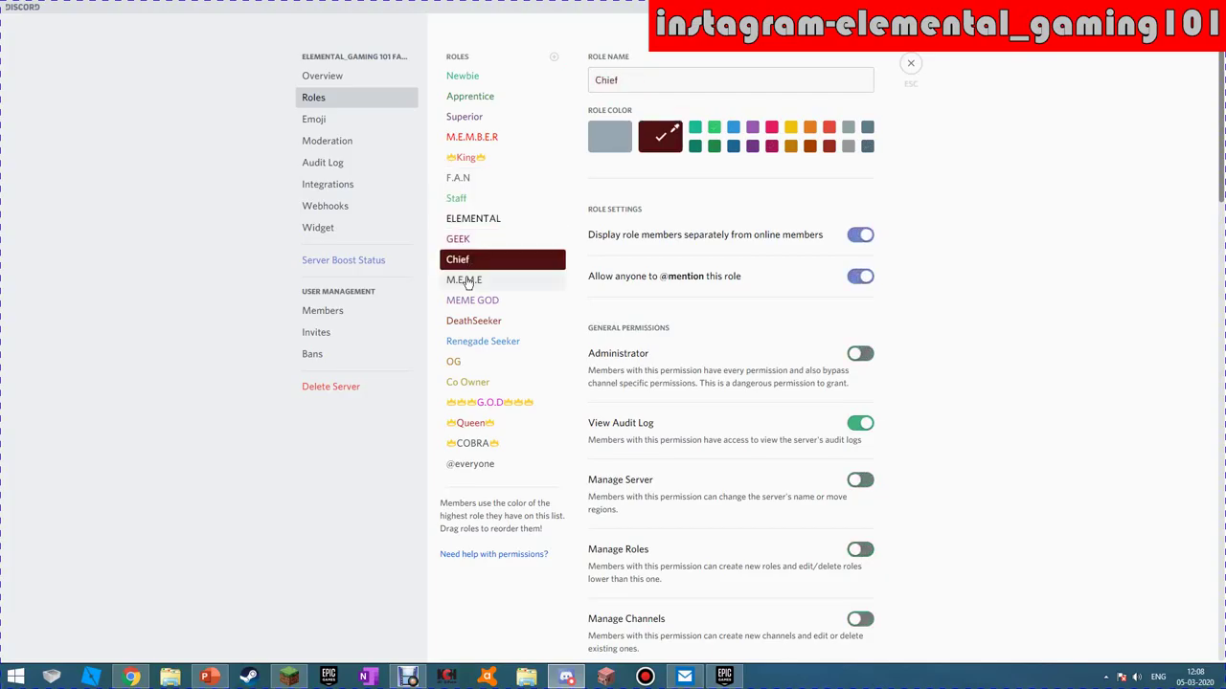
Step: Check the settings and permissions of the M.E.M.E, MEME GOD, DeathSeeker, OG, G.O.D and Queen roles
click(469, 282)
click(465, 301)
click(459, 323)
click(463, 365)
click(474, 404)
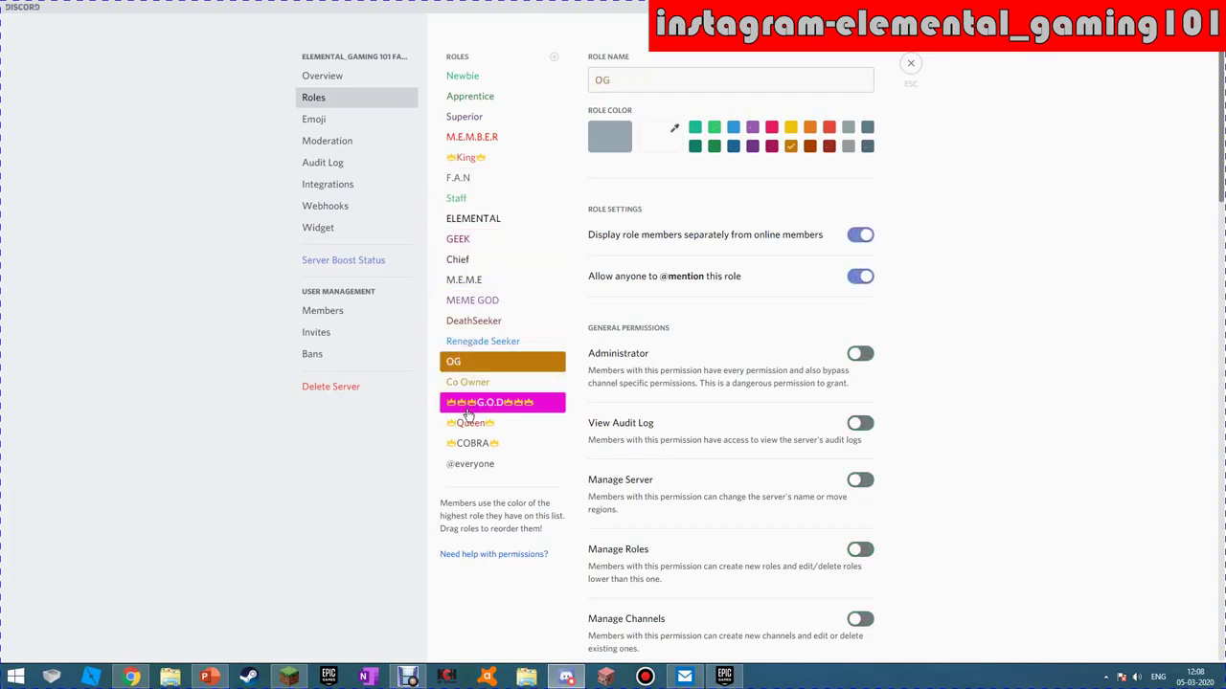
click(469, 428)
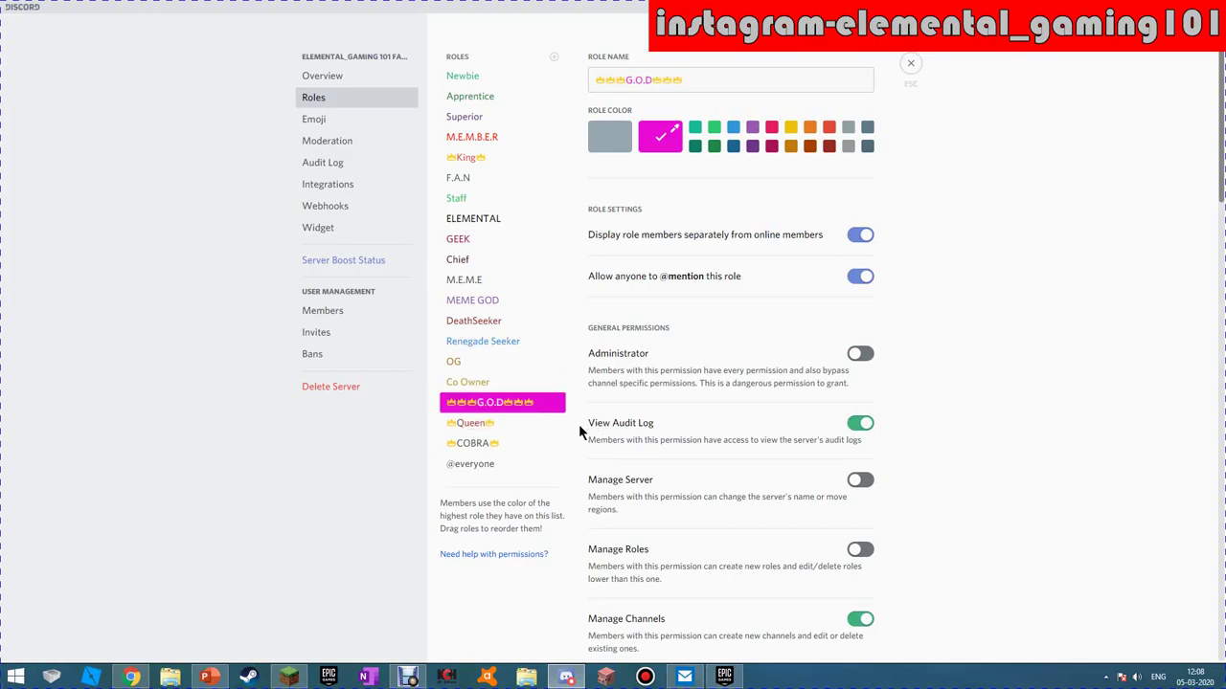
click(520, 430)
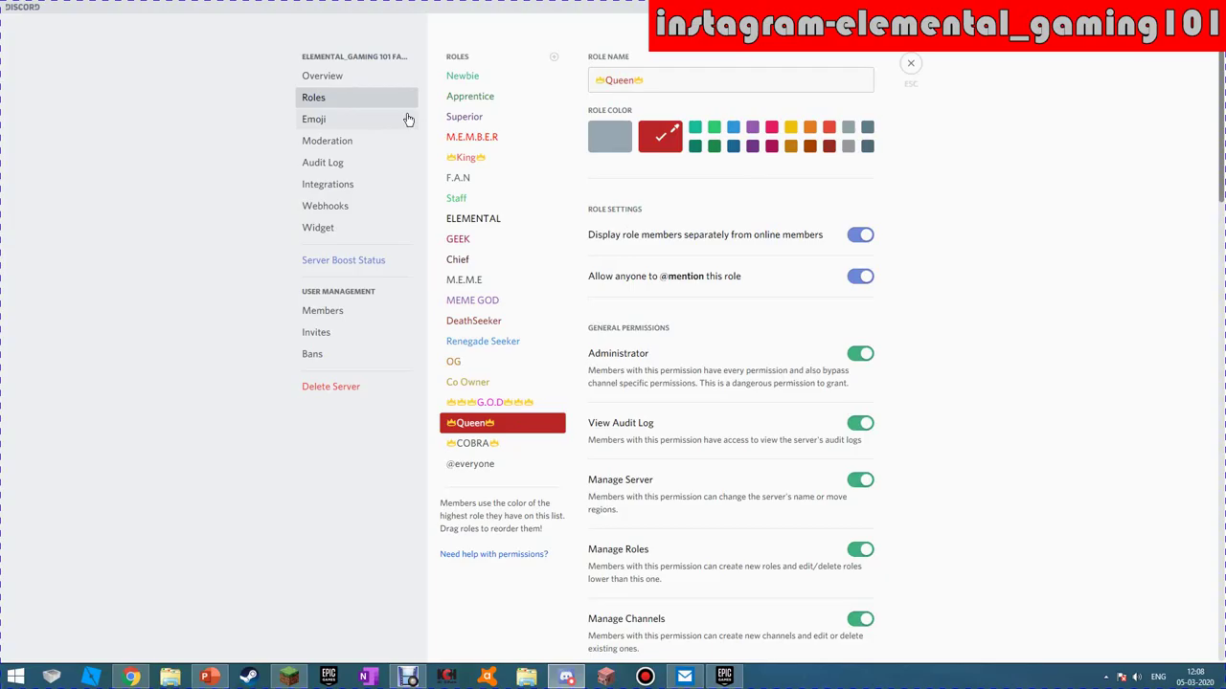
Step: Create a new server role and clear its default name
click(558, 64)
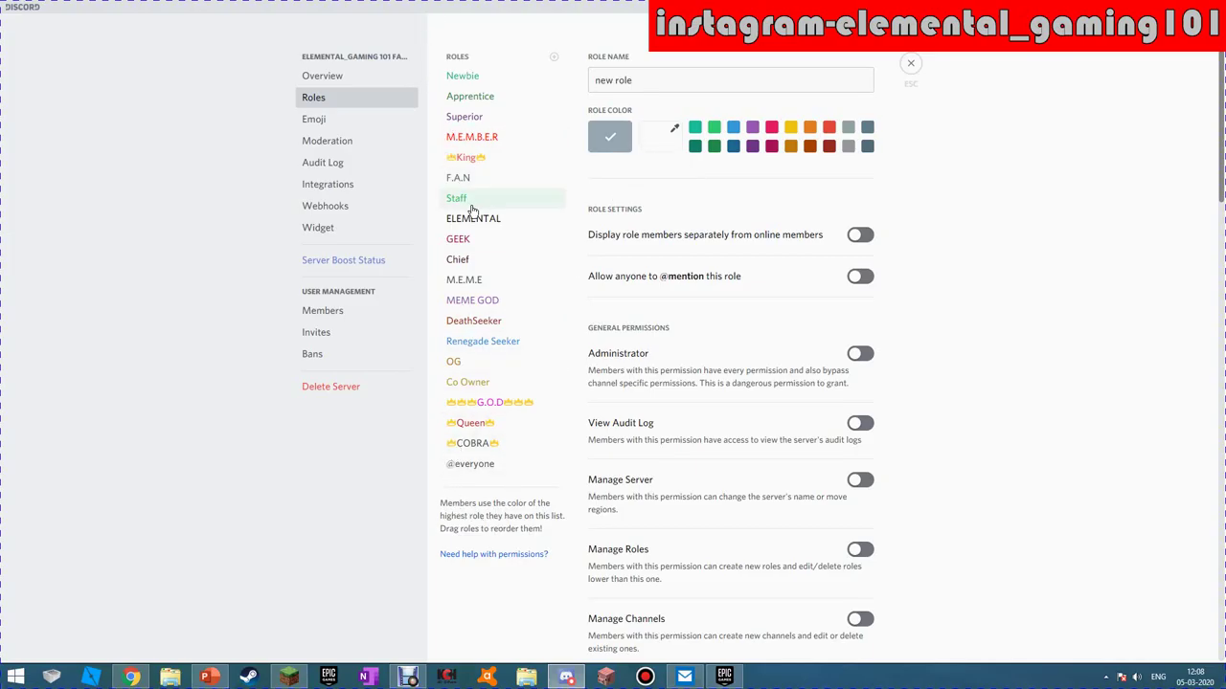
click(661, 78)
key(BackSpace)
key(BackSpace)
key(BackSpace)
key(BackSpace)
key(BackSpace)
key(BackSpace)
key(BackSpace)
key(BackSpace)
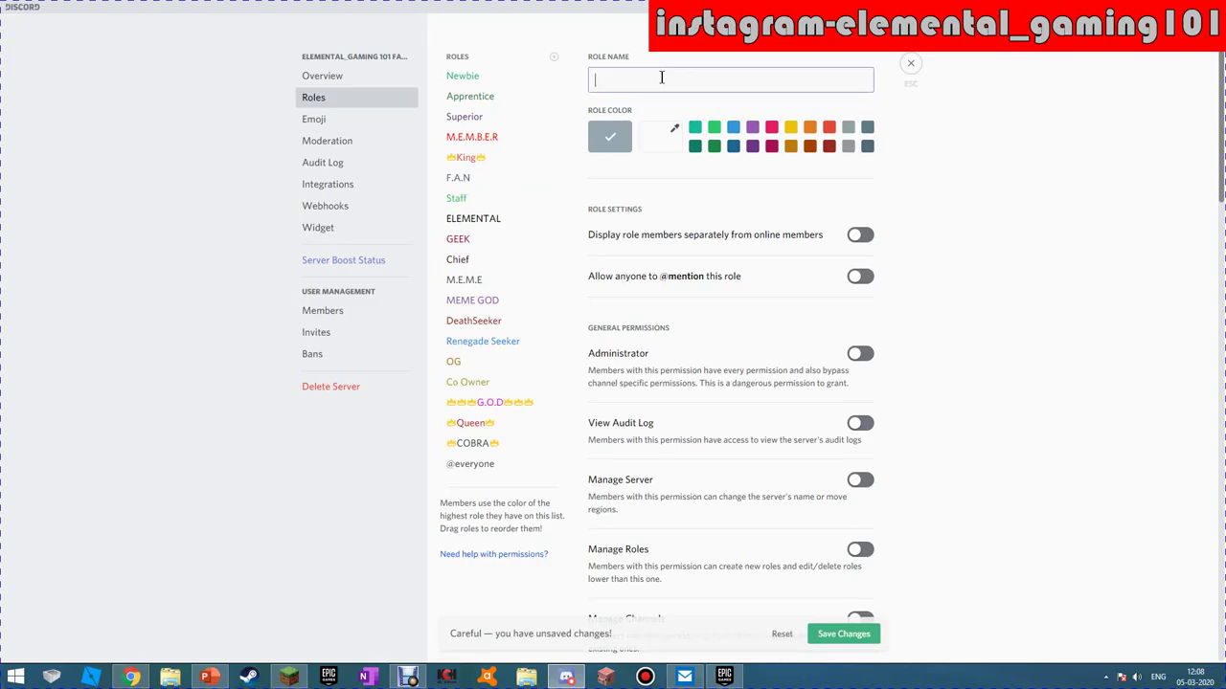
text(Coba)
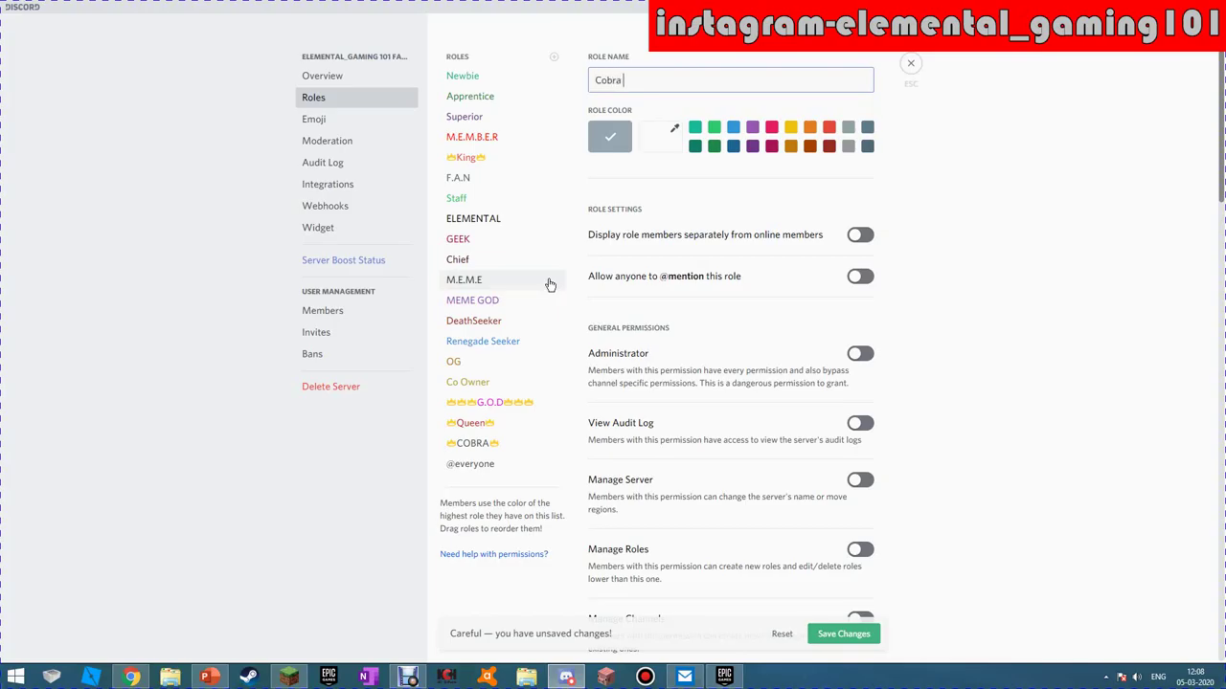
text(a MEME)
key(BackSpace)
key(BackSpace)
key(BackSpace)
key(BackSpace)
key(BackSpace)
key(BackSpace)
key(BackSpace)
Step: Name the new role Yeeter and add that word to the spellcheck dictionary
text(YEETE)
key(BackSpace)
text(Yeeter)
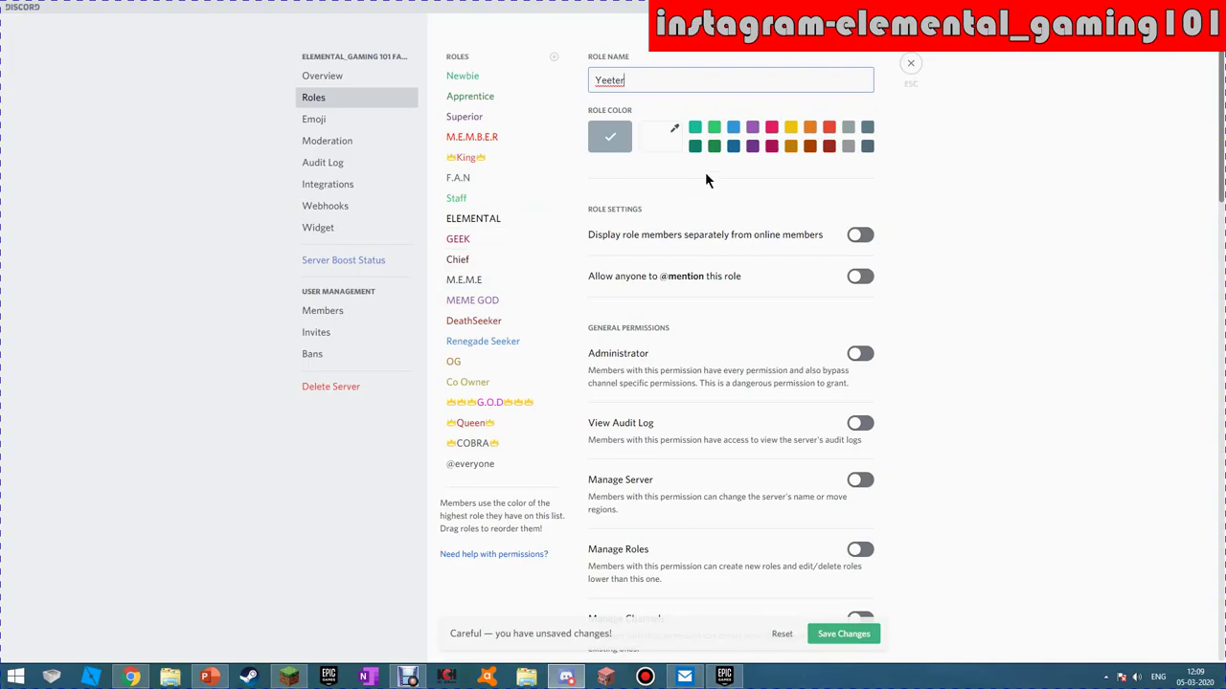
right_click(615, 84)
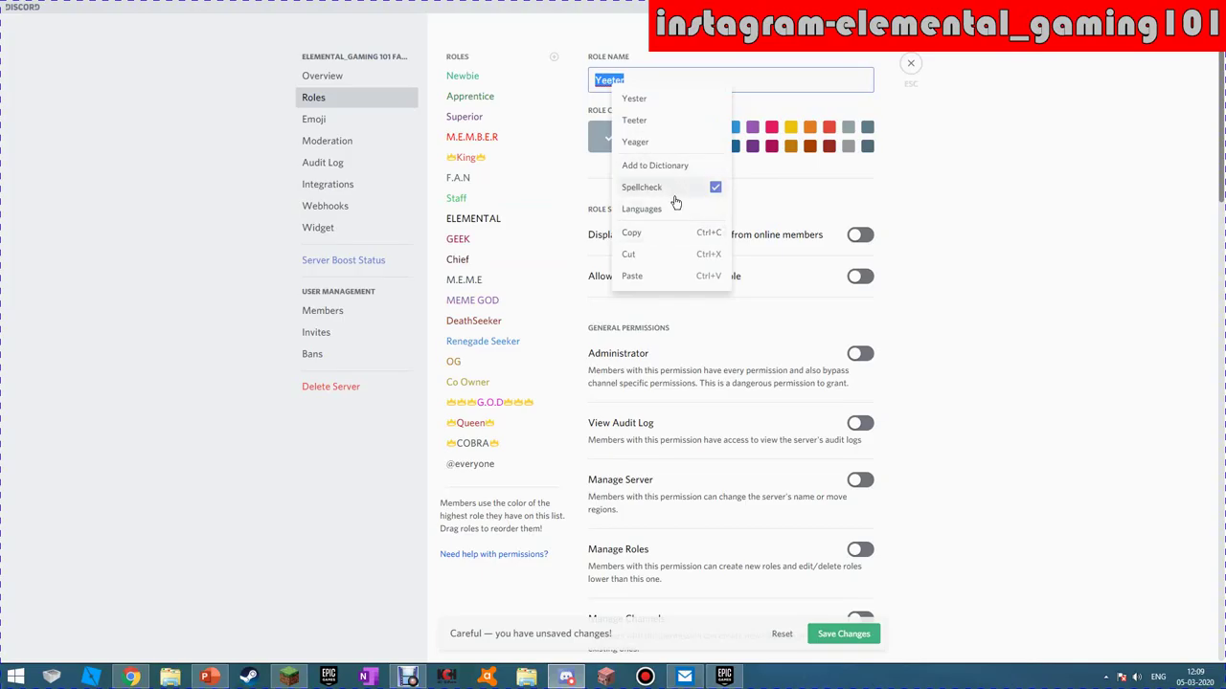
click(670, 167)
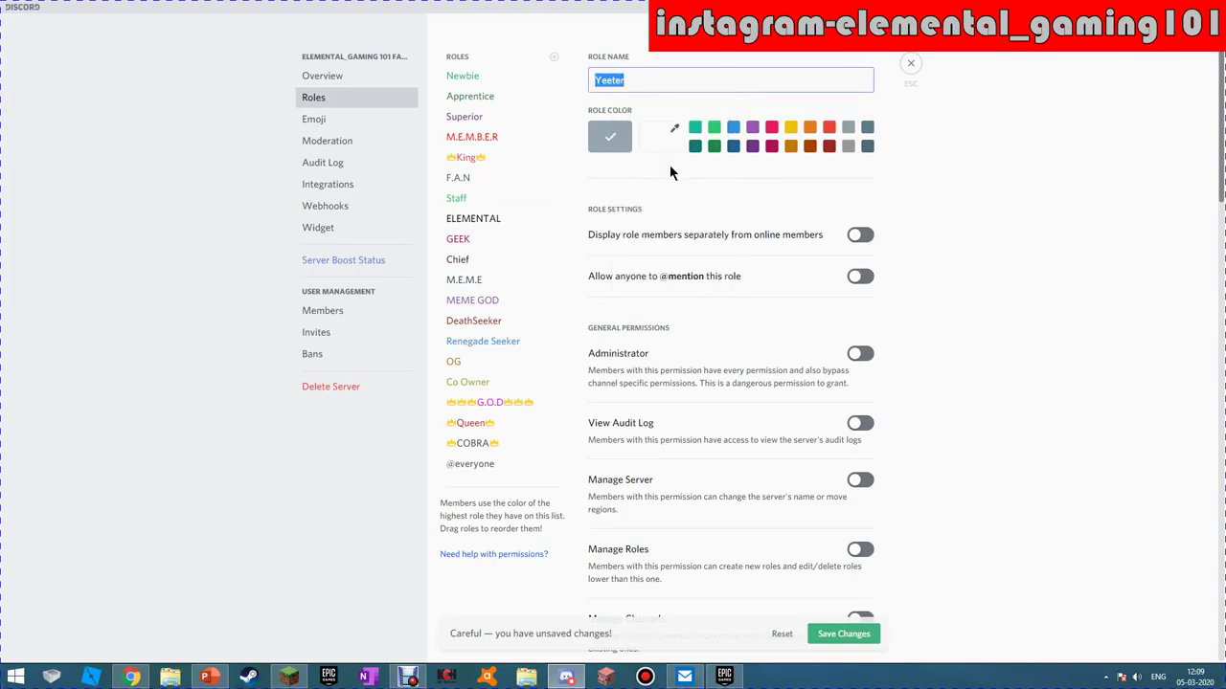
click(644, 82)
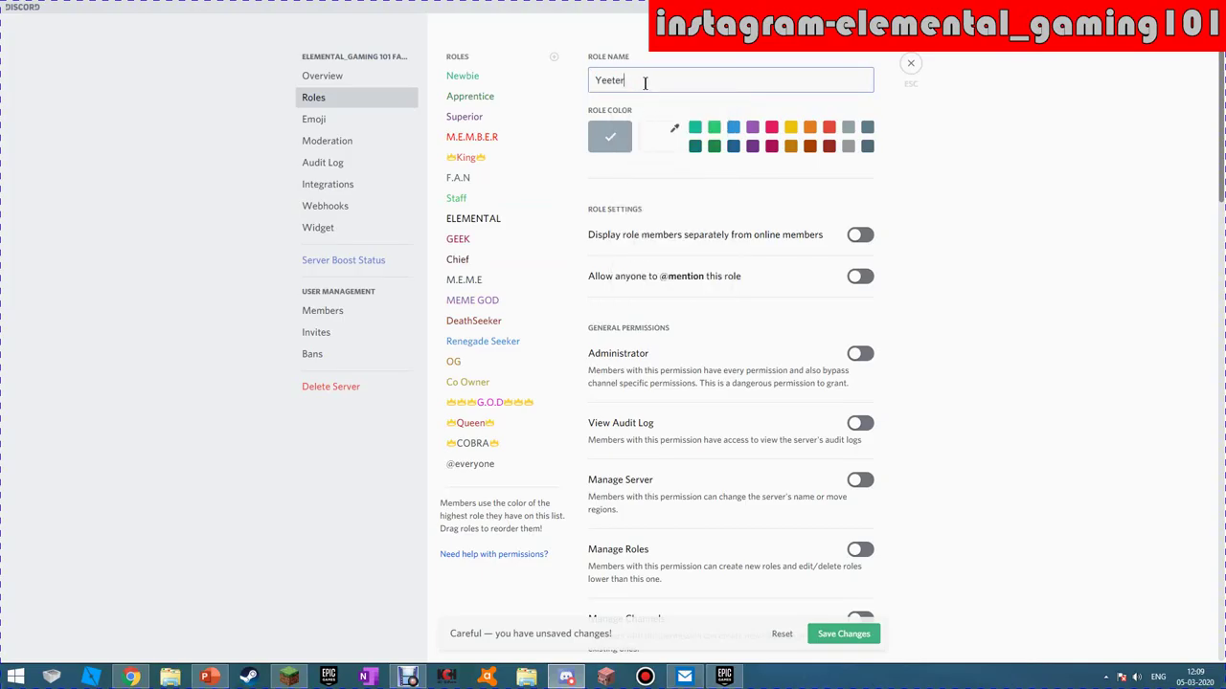
Step: Try the custom olive-green colour #a9b93c for the Yeeter role
click(660, 139)
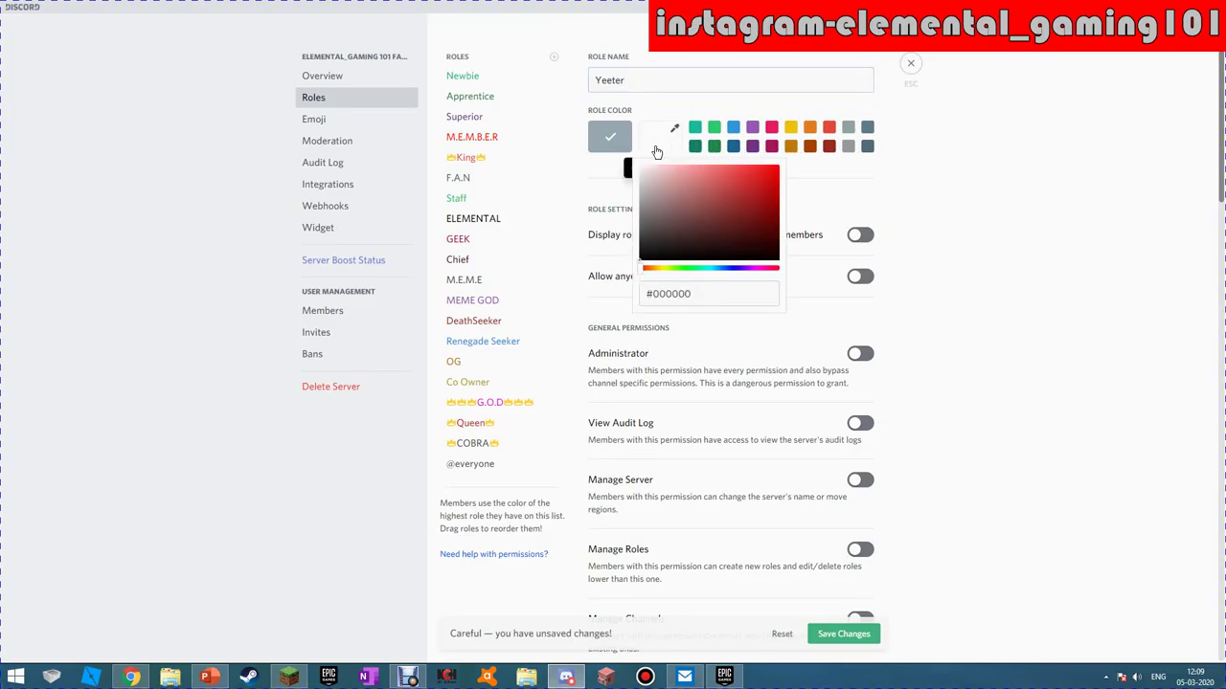
click(663, 269)
mouse_move(690, 247)
mouse_down()
mouse_move(708, 204)
mouse_move(766, 173)
mouse_move(720, 196)
mouse_move(742, 192)
mouse_move(761, 212)
mouse_move(764, 199)
mouse_move(734, 189)
mouse_up()
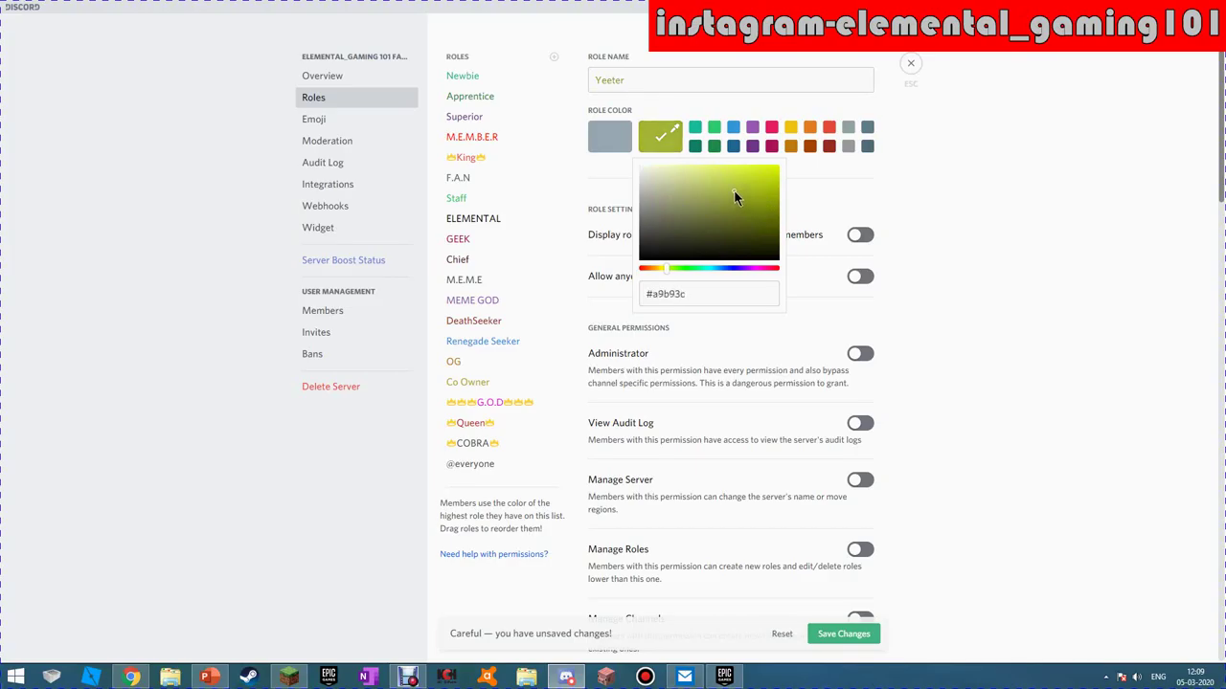
click(786, 149)
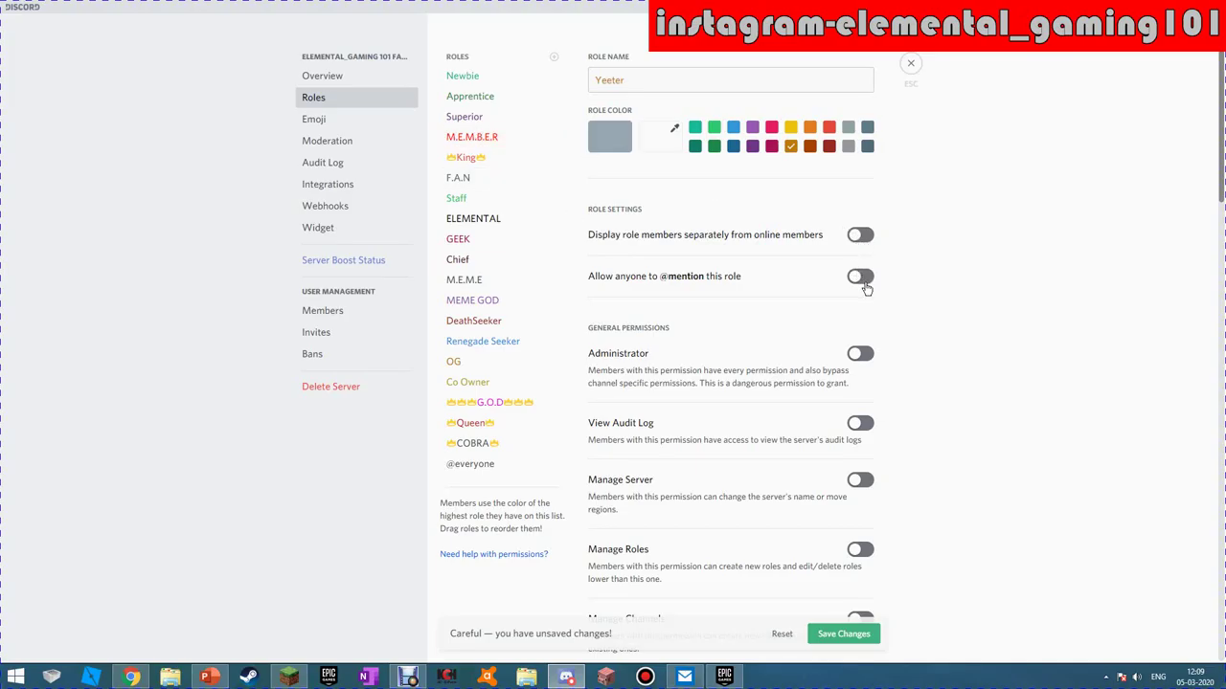
click(861, 234)
click(860, 277)
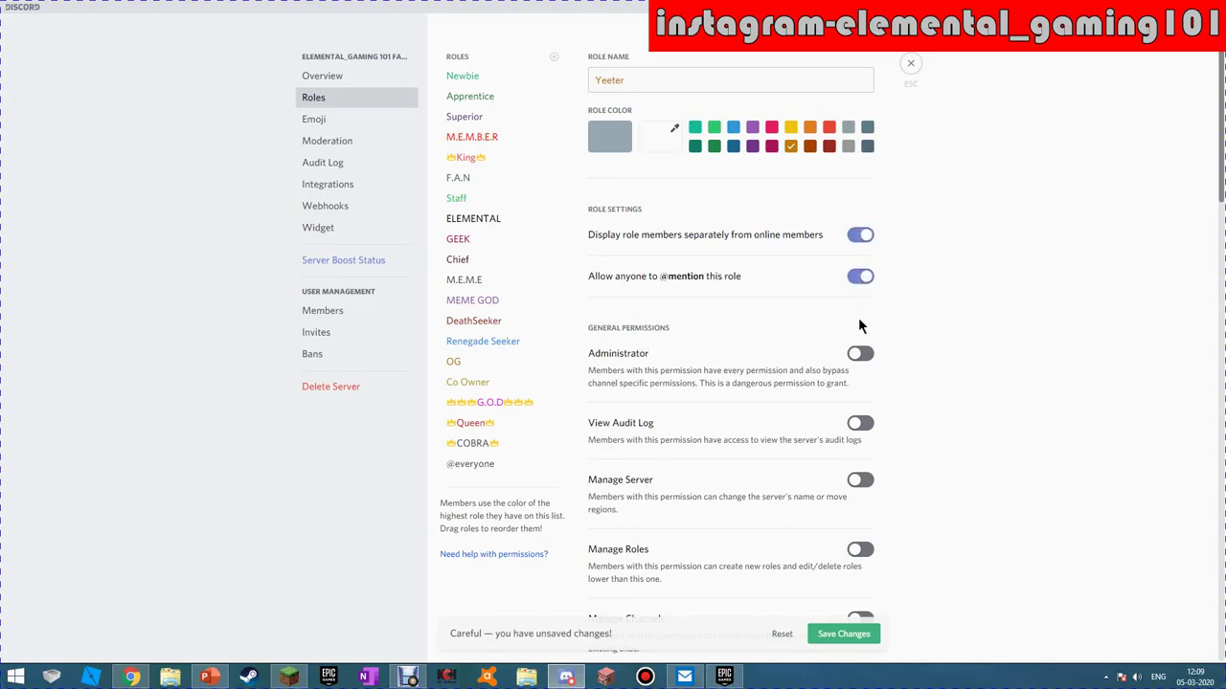
Step: Grant the Yeeter role the View Audit Log and Kick Members permissions
click(858, 428)
scroll(791, 529, down, 1)
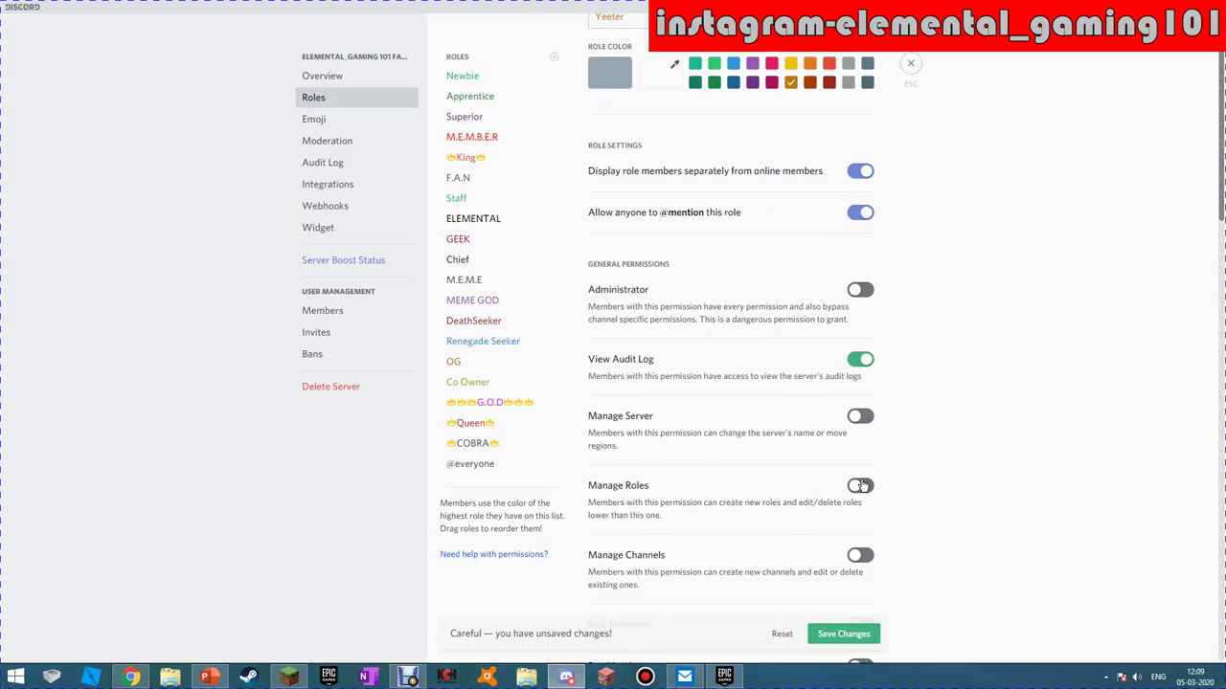
scroll(881, 512, down, 2)
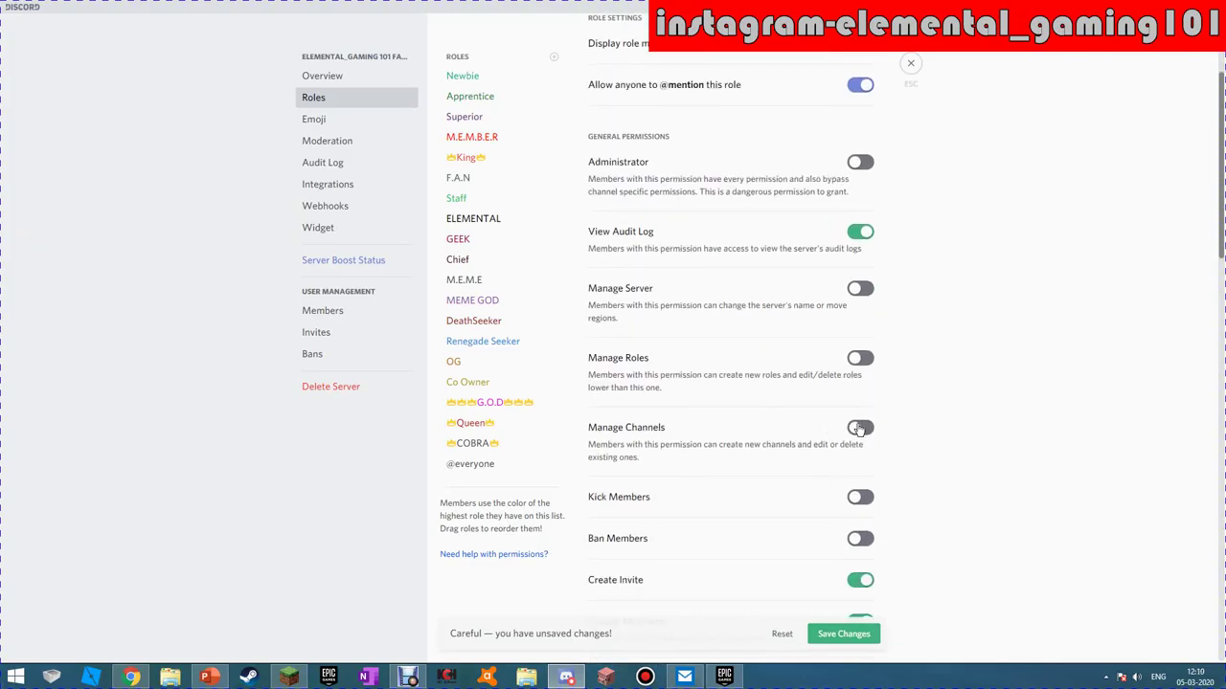
click(857, 500)
Step: Grant the Yeeter role the Manage Emojis and Manage Webhooks permissions
scroll(769, 483, down, 3)
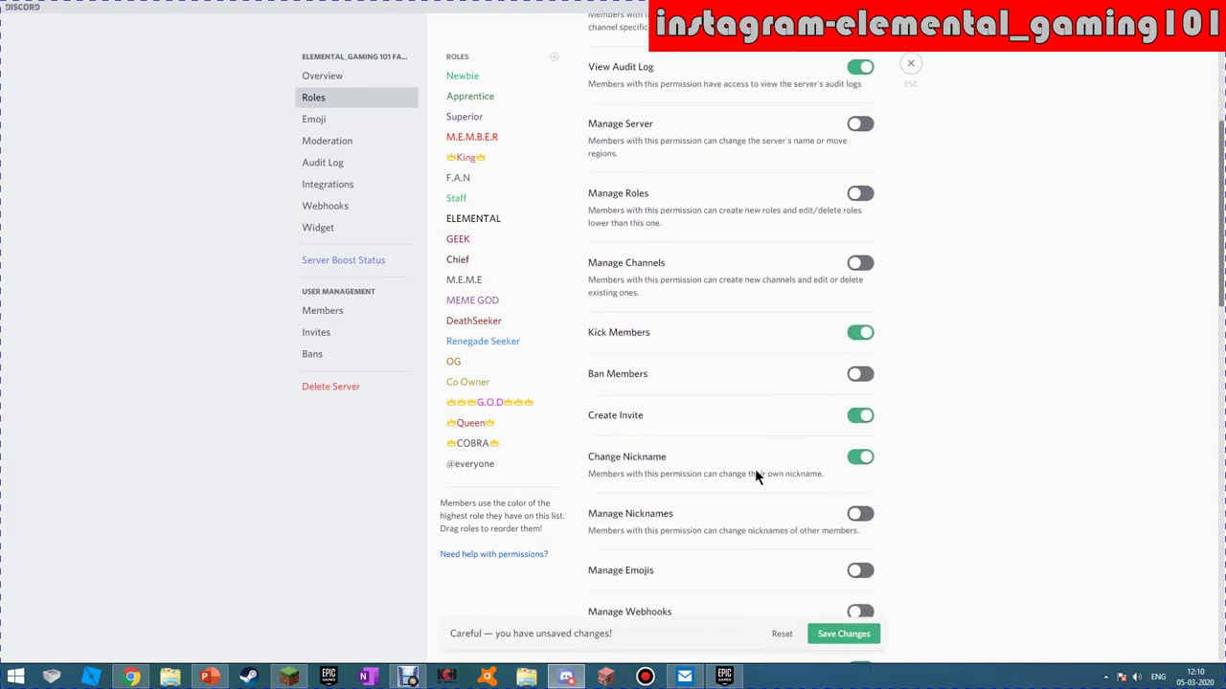
scroll(753, 485, down, 1)
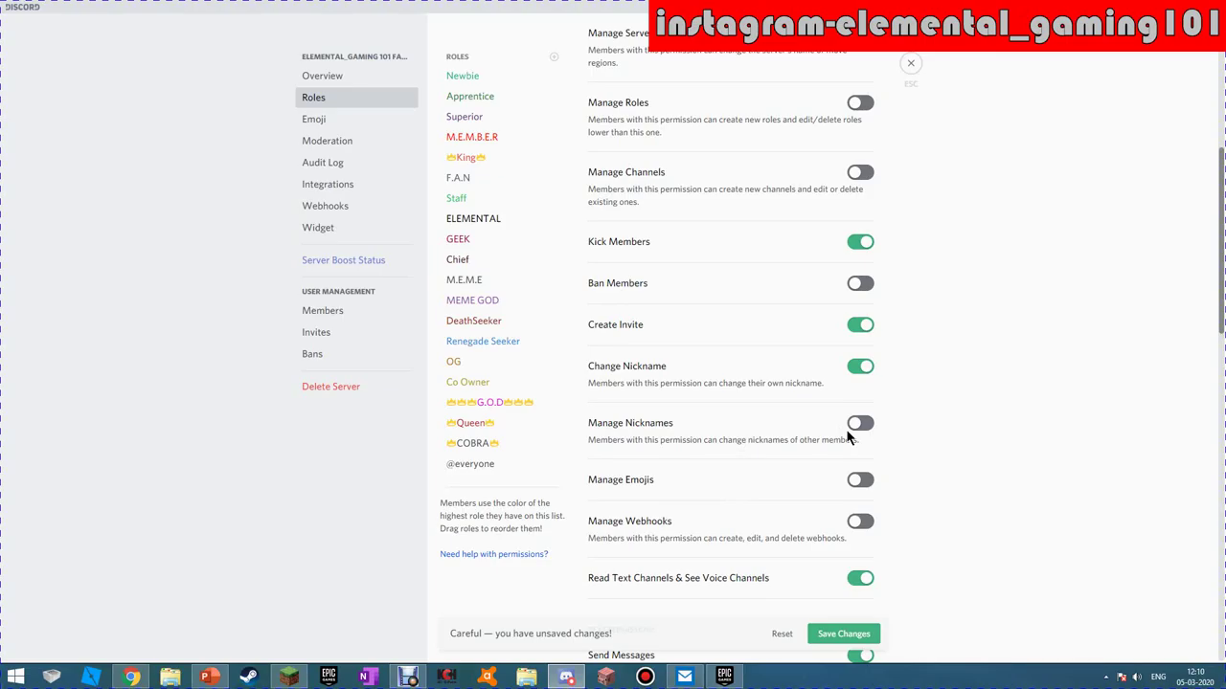
click(868, 484)
click(860, 523)
scroll(853, 498, down, 4)
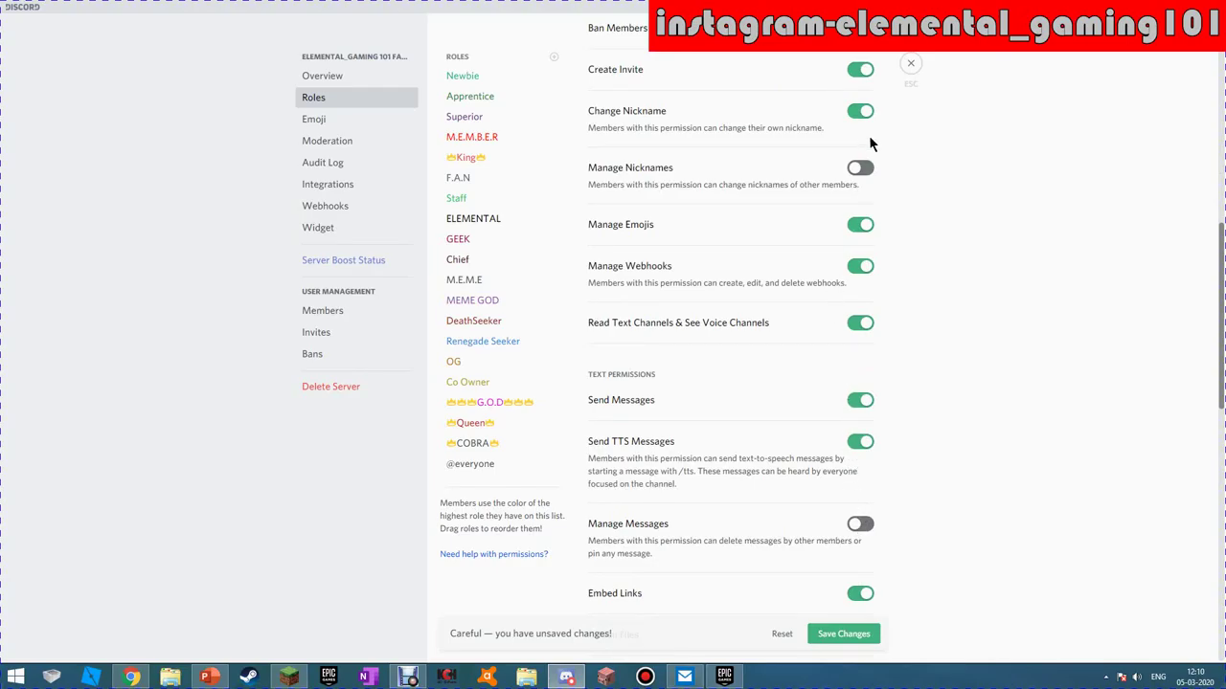
click(863, 527)
scroll(824, 479, down, 1)
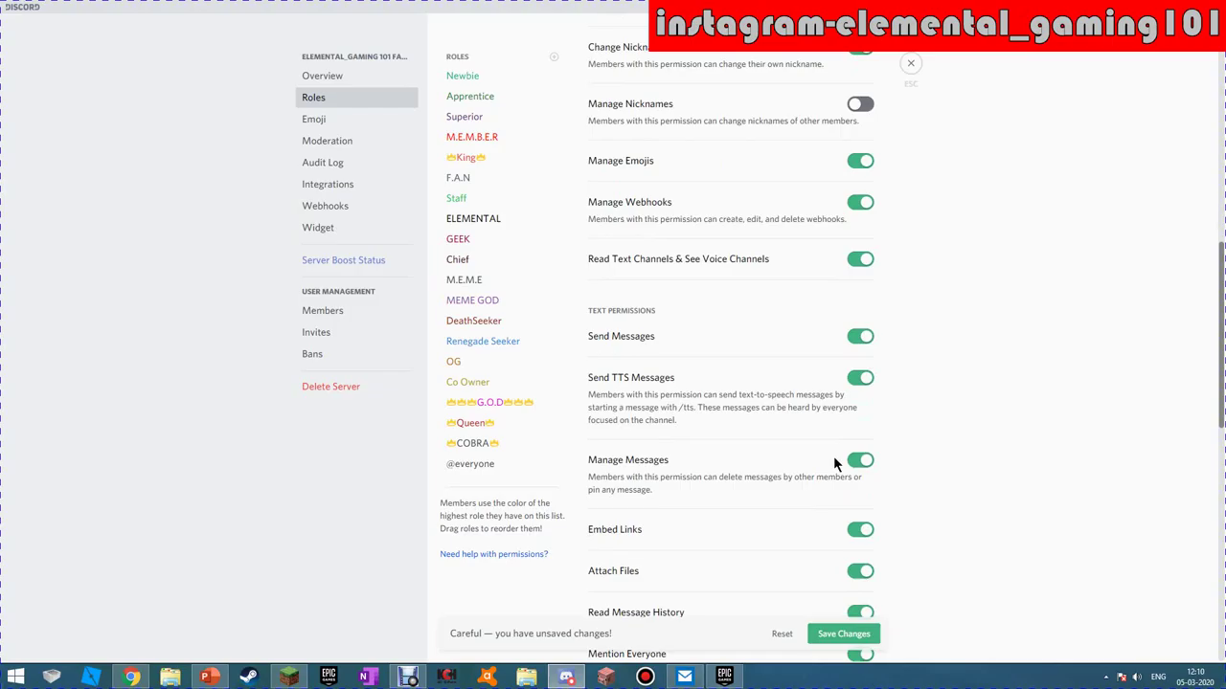
click(862, 462)
Step: Grant the Yeeter role the Mute Members and Deafen Members voice permissions and save the role changes
scroll(854, 473, down, 5)
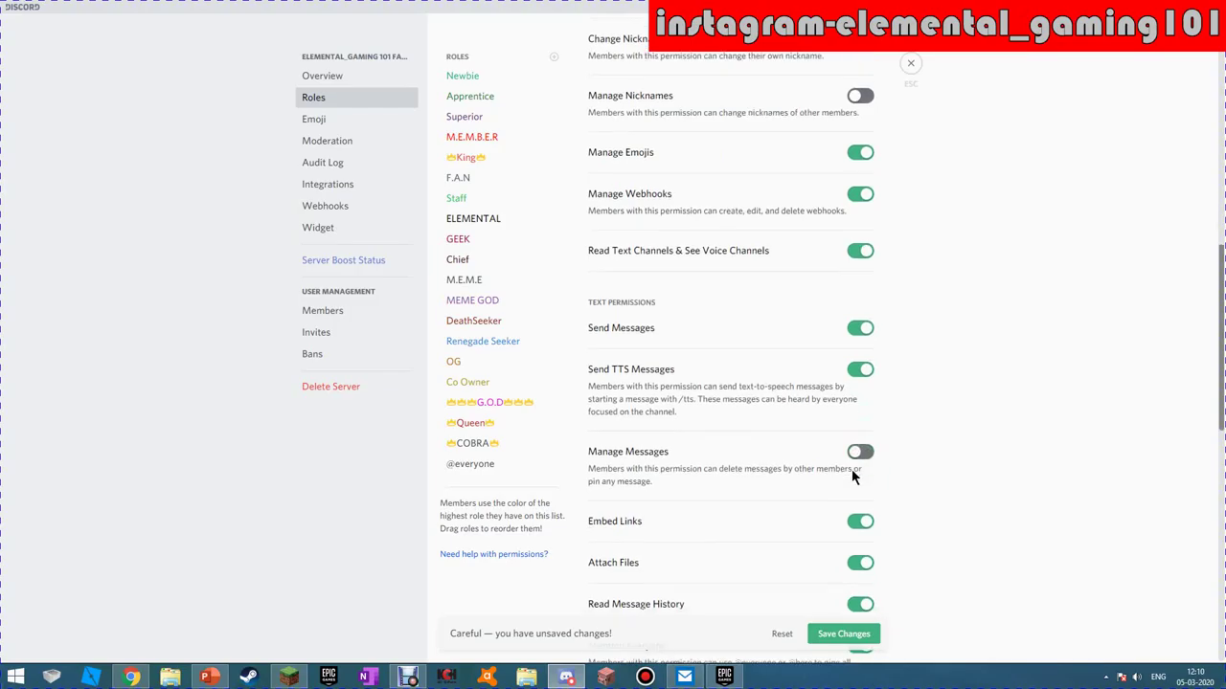
scroll(855, 476, down, 4)
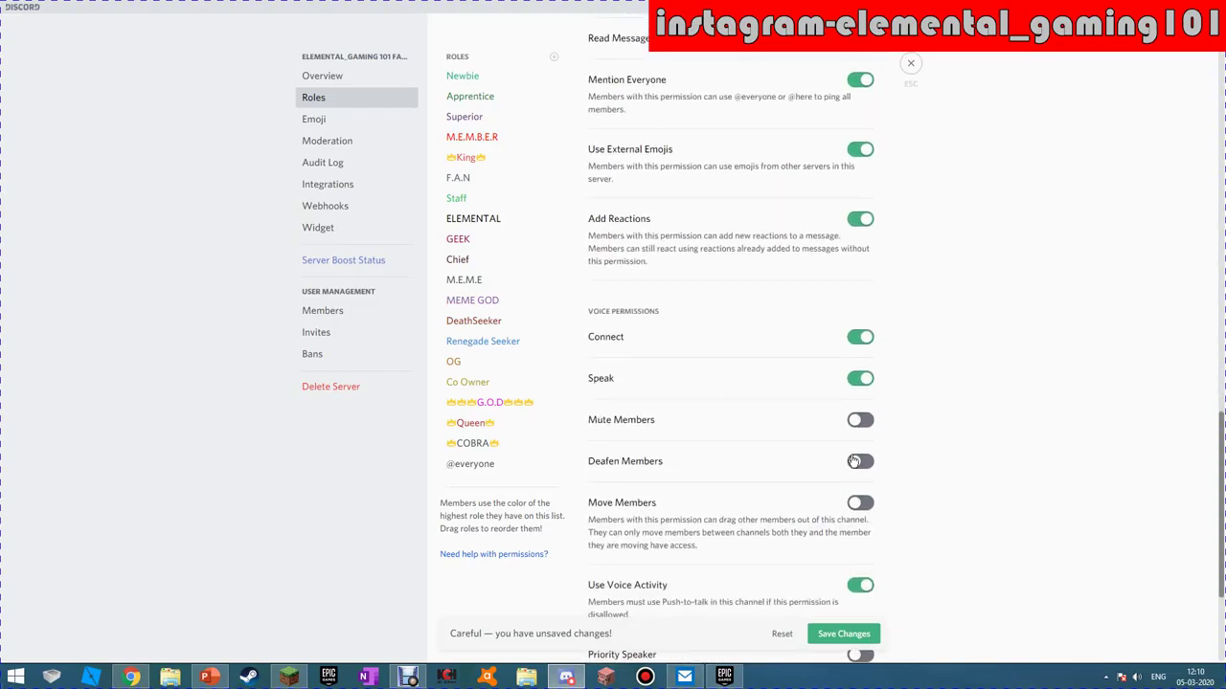
click(860, 427)
click(868, 471)
scroll(861, 510, down, 3)
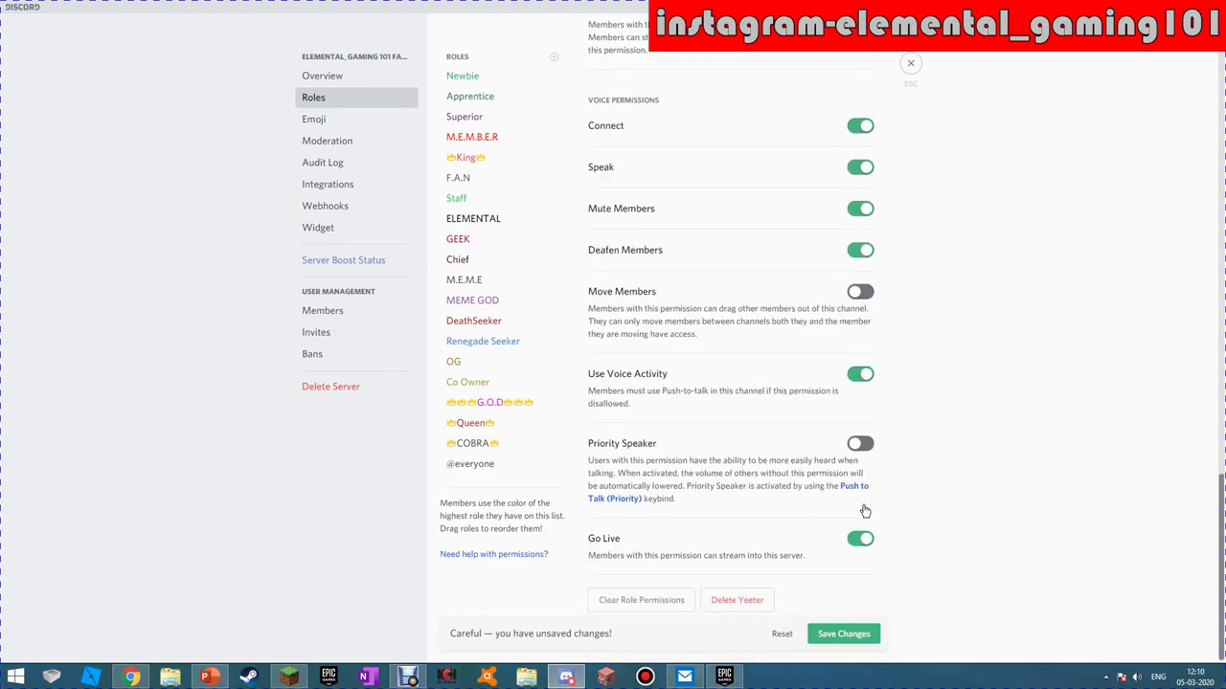
click(832, 634)
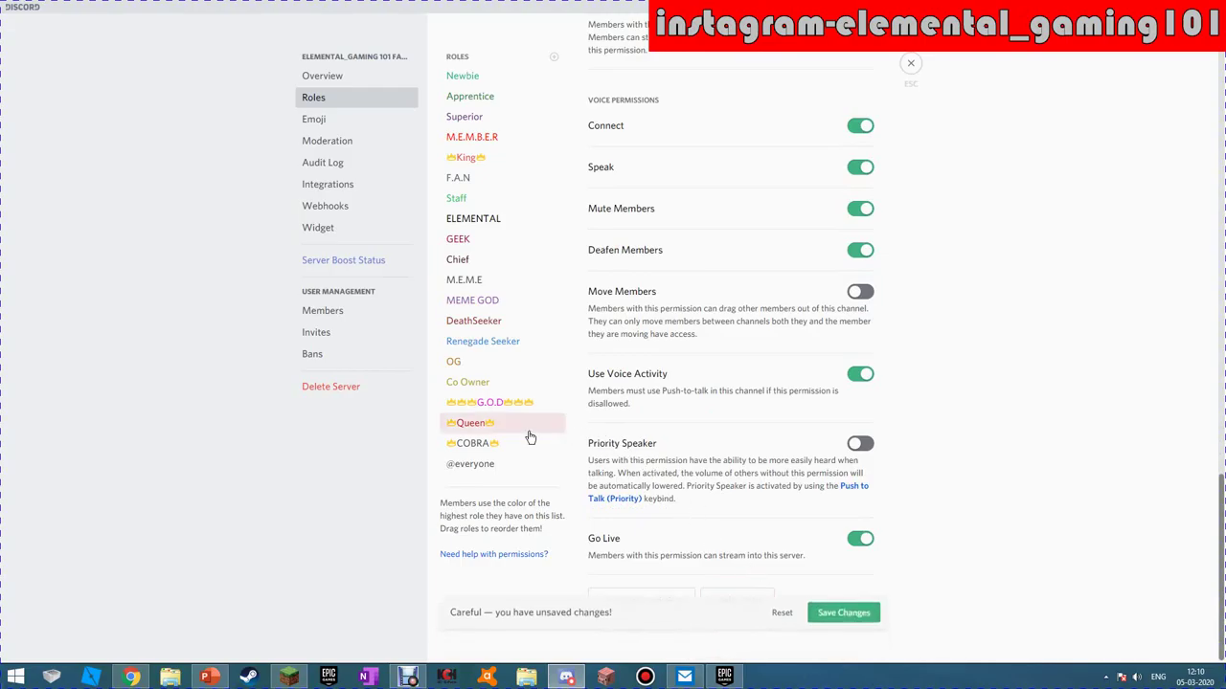
Step: Examine the voice permissions of the DeathSeeker and OG roles and of the roles from Superior down to Staff
click(474, 321)
click(474, 362)
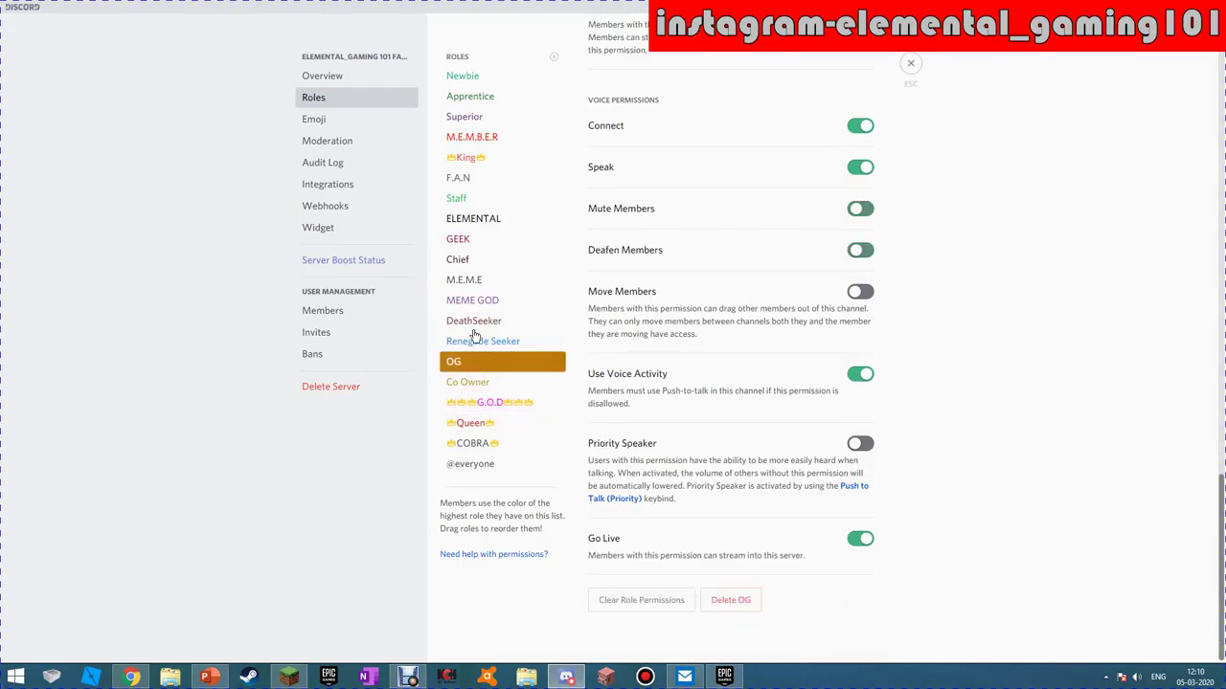
click(490, 136)
click(500, 157)
click(502, 118)
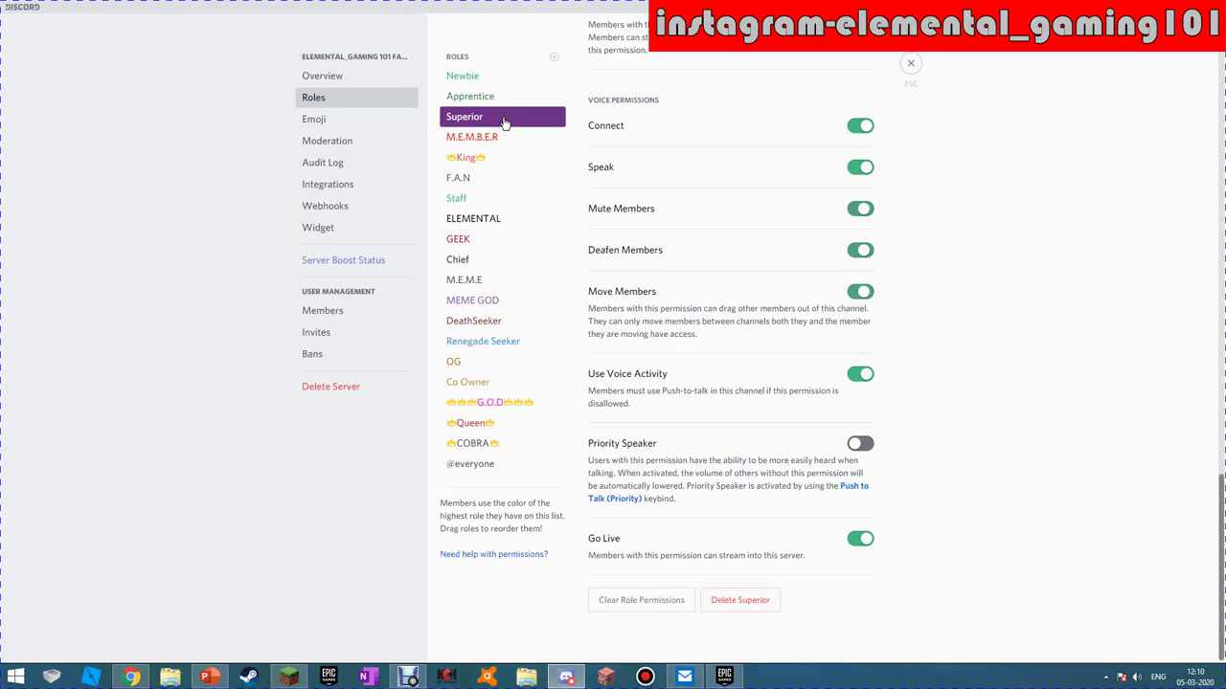
click(504, 136)
click(500, 157)
click(504, 177)
click(509, 198)
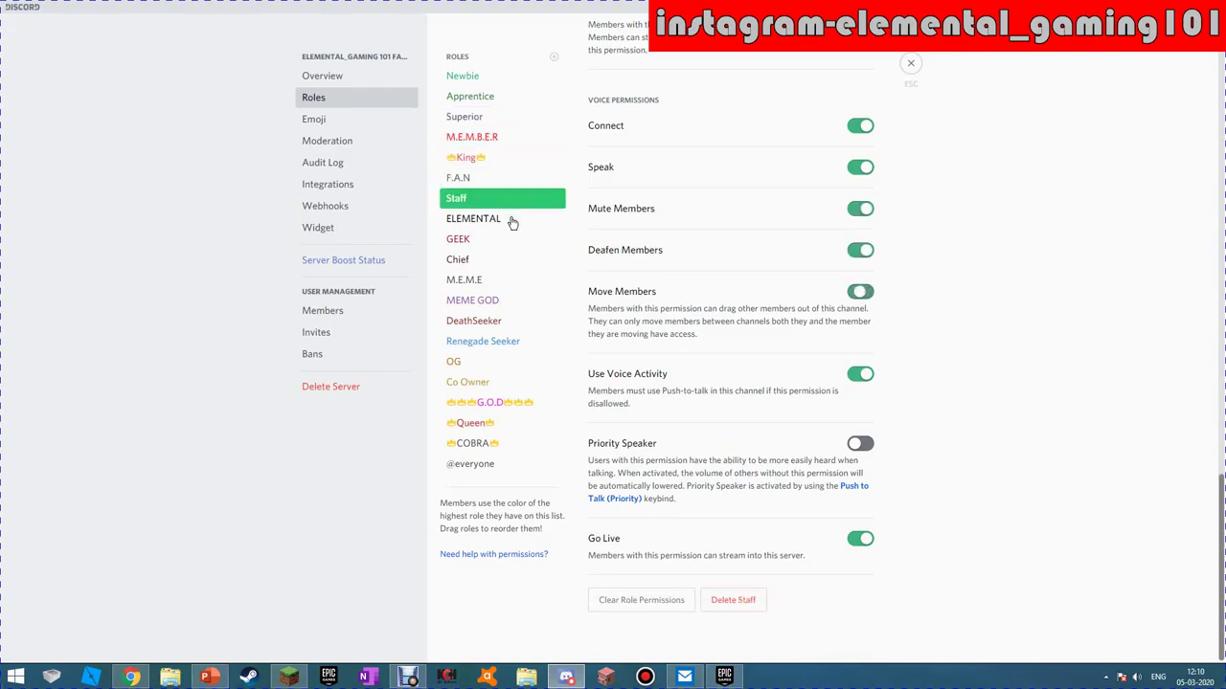
Step: Examine the voice permissions of the roles from ELEMENTAL down to OG
click(511, 218)
click(512, 239)
click(502, 280)
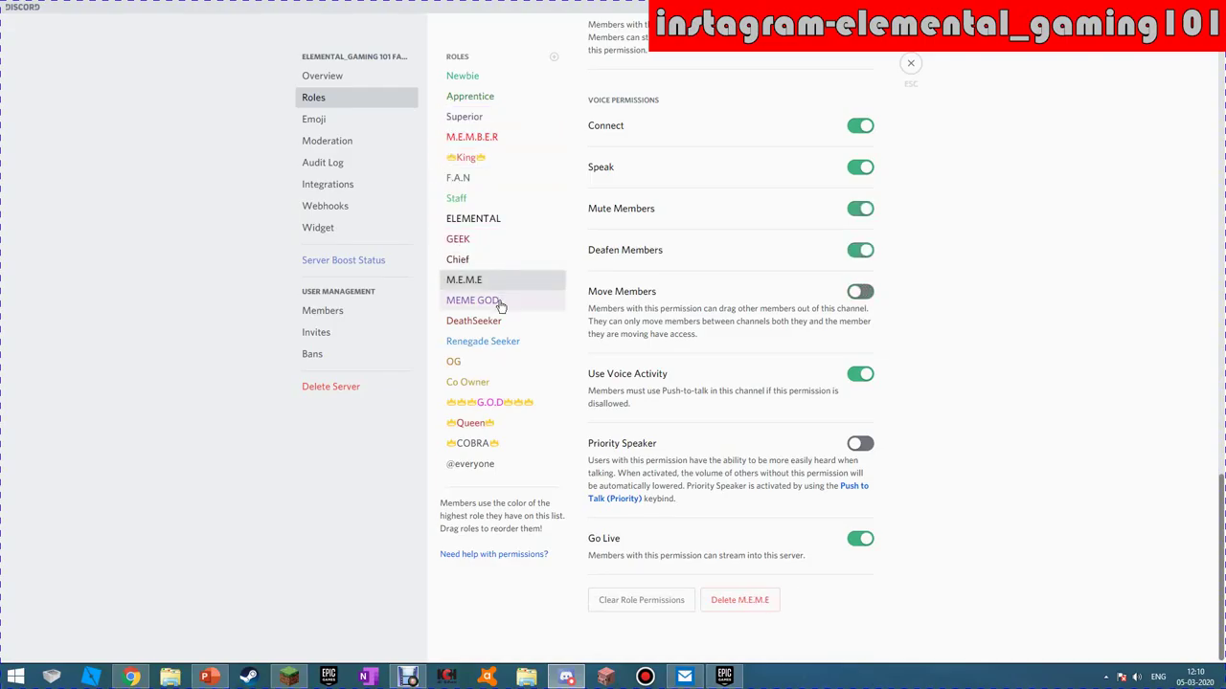
click(502, 301)
click(498, 325)
click(501, 341)
click(493, 362)
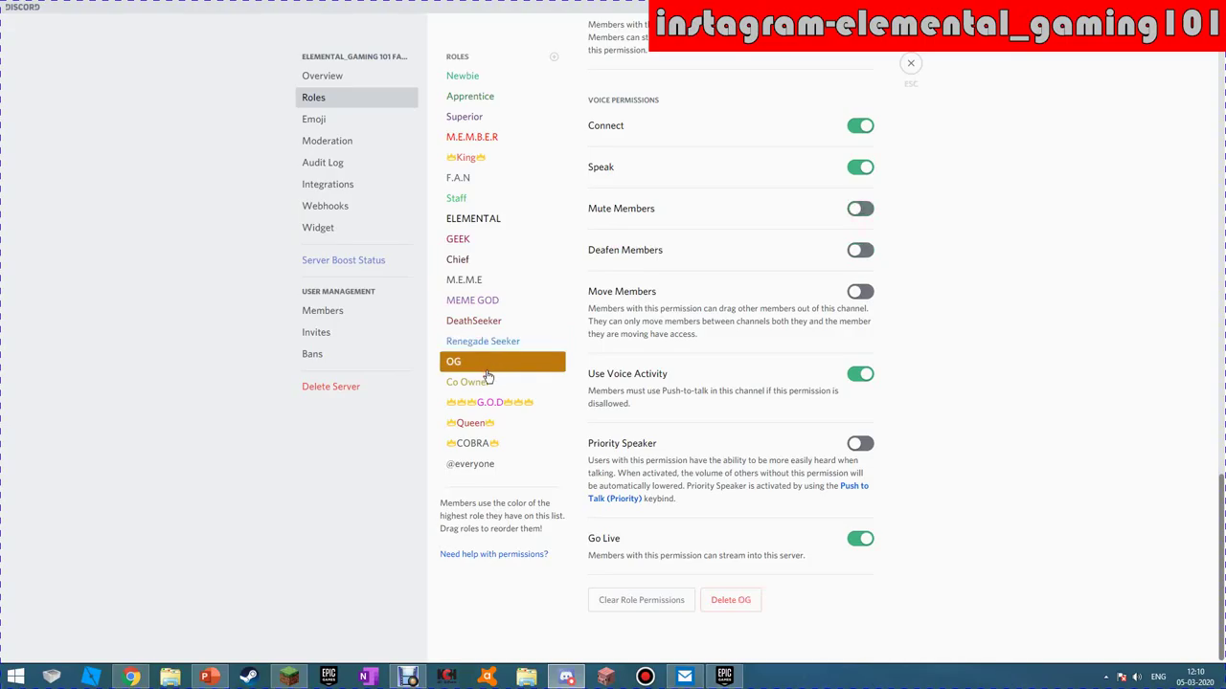
click(484, 382)
click(478, 404)
click(472, 422)
click(469, 444)
click(467, 464)
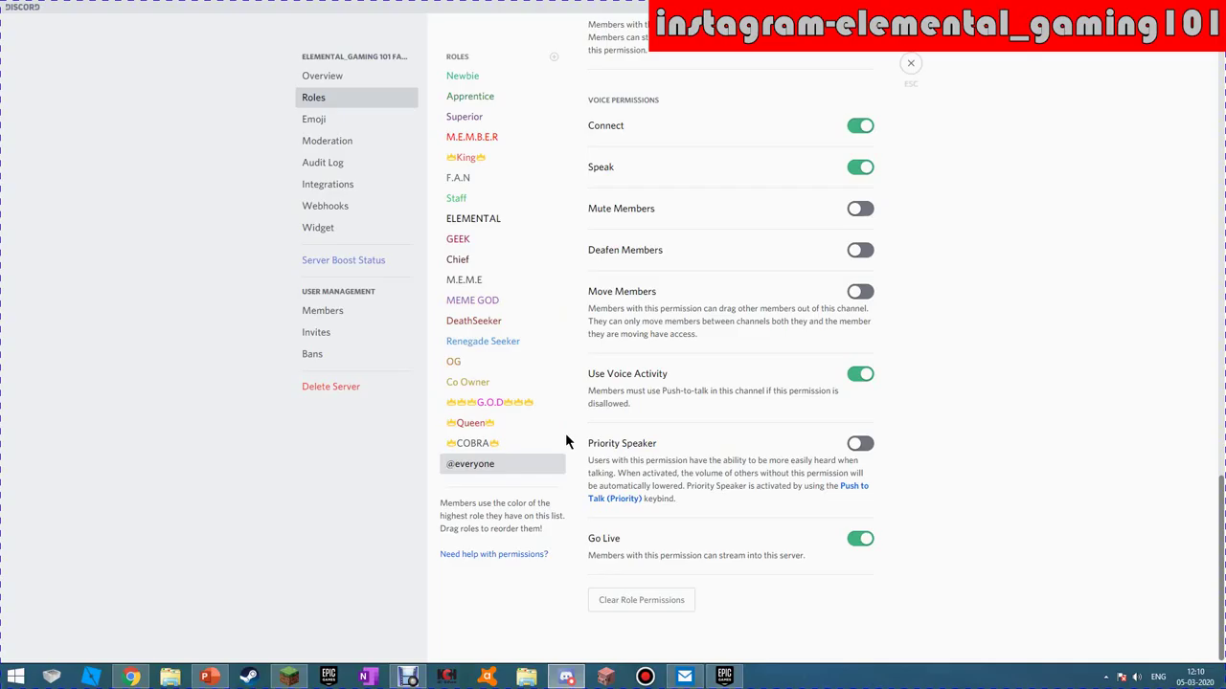
scroll(656, 271, up, 3)
scroll(656, 271, up, 10)
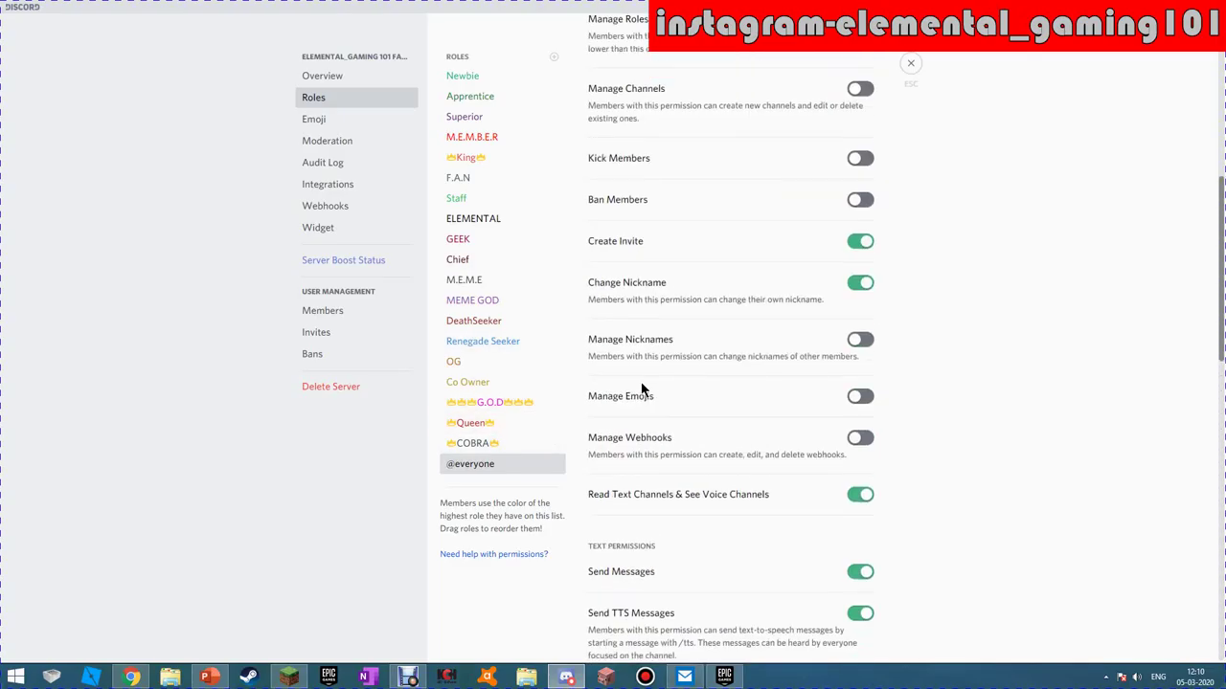
Step: Open the G.O.D role to view the crown emojis in its name, and leave the server settings
click(503, 402)
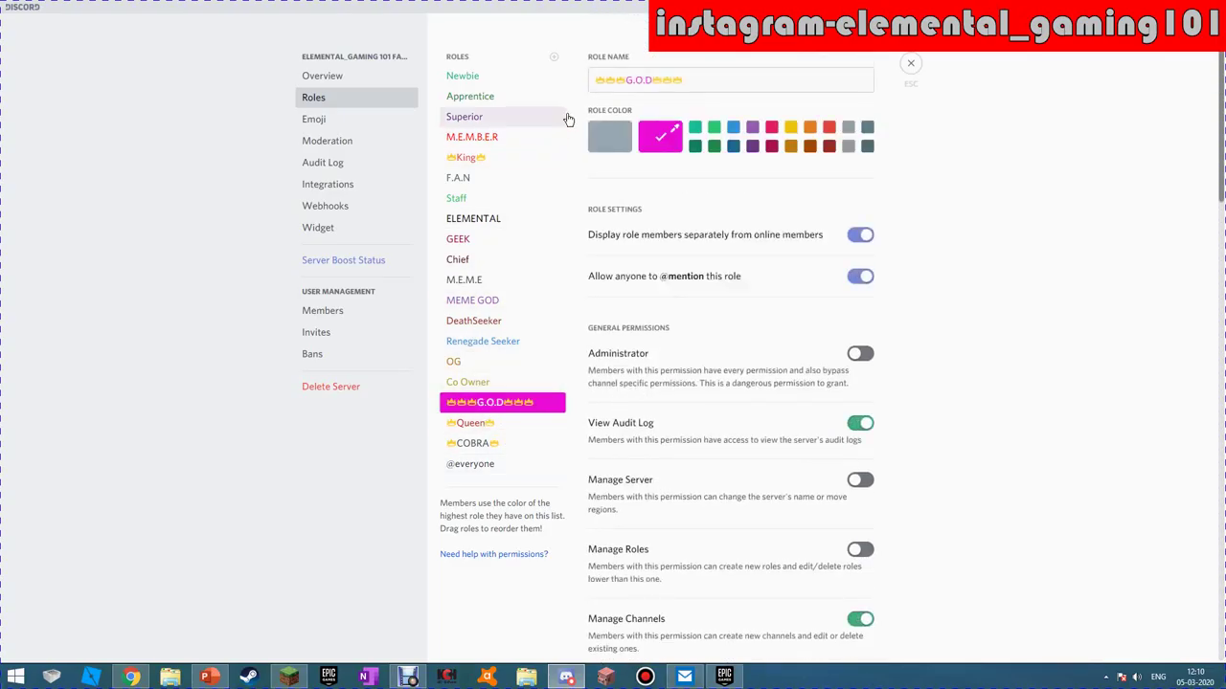
click(593, 84)
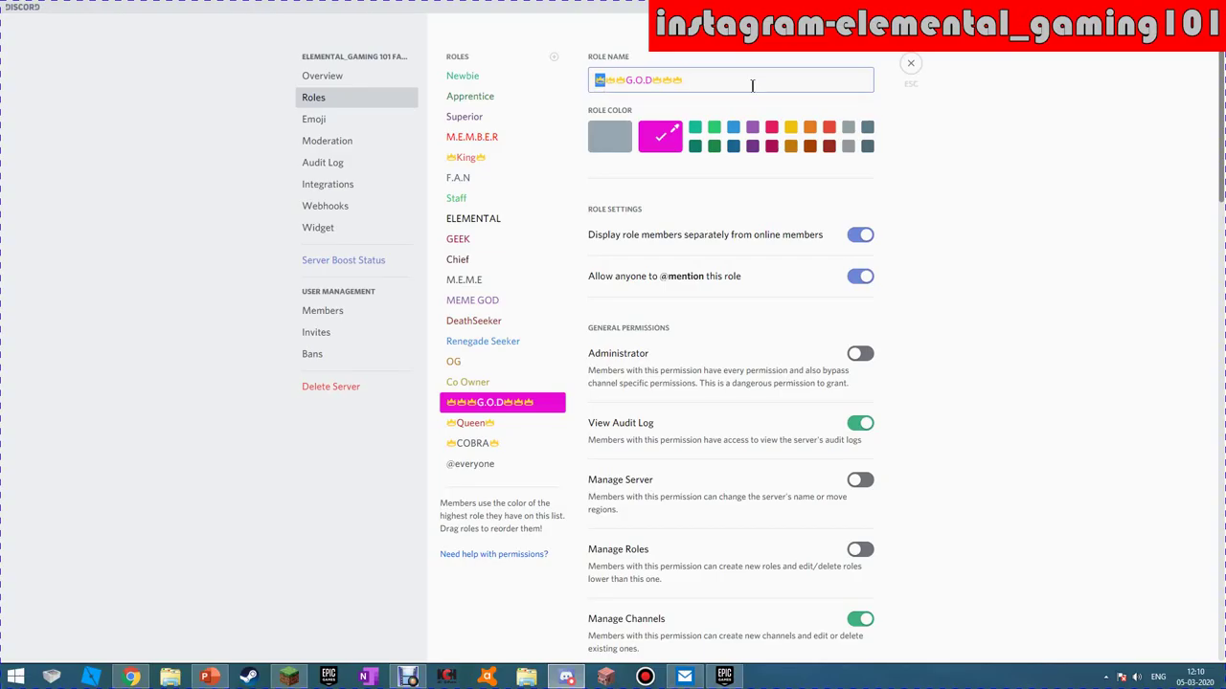
key(super)
key(super)
click(909, 63)
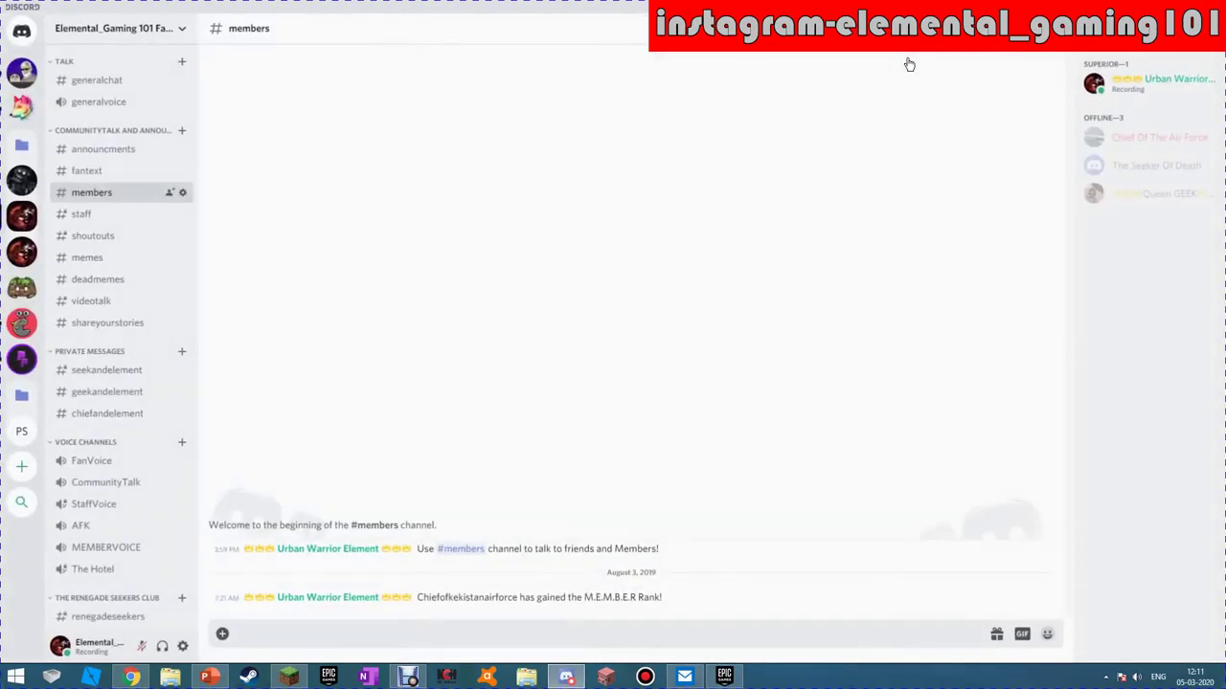
Step: View the staff and shoutouts channels and reveal the spoiler text in the last shoutouts message
click(101, 217)
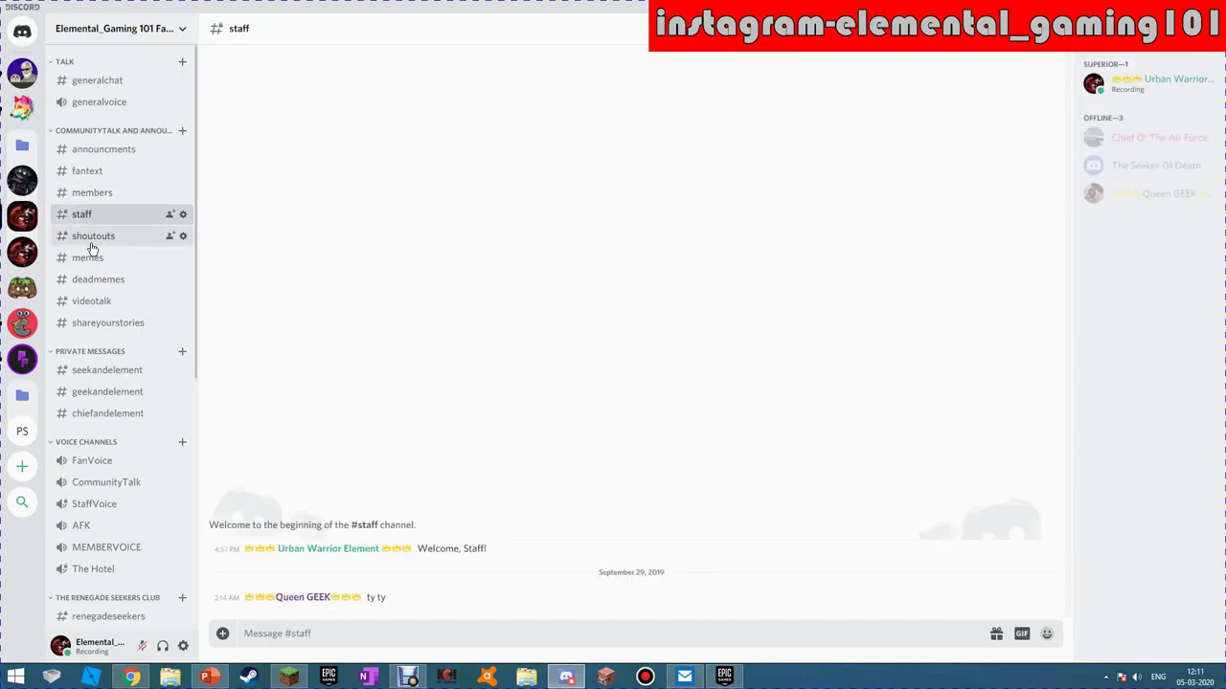
click(91, 241)
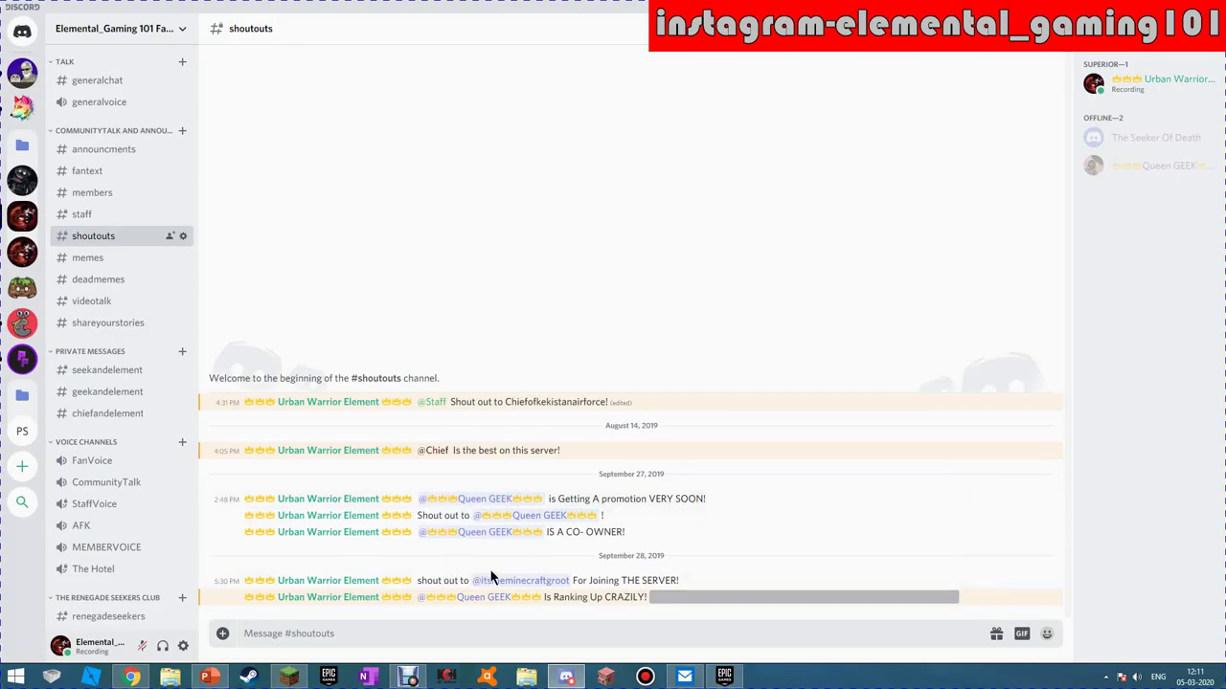
click(718, 599)
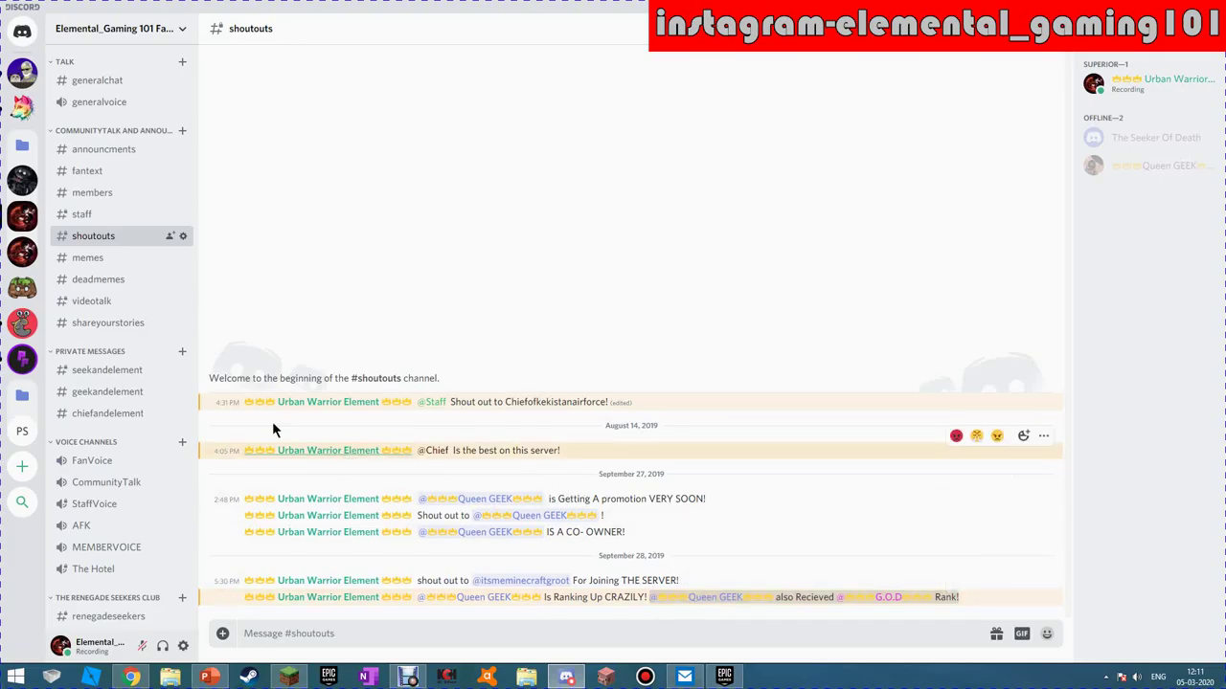
Step: Look through the updates-runbygeek, updates-runbyseekndstroy, updates-runbychief and updates-general channels in the Updates category
scroll(115, 459, down, 5)
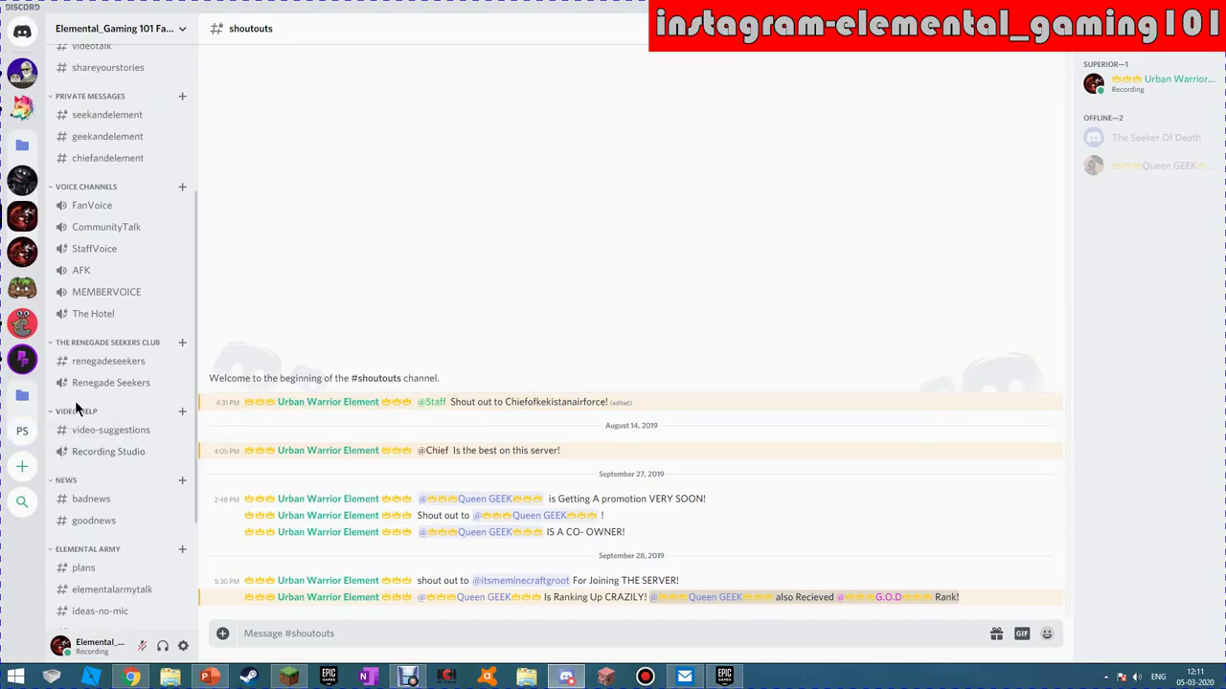
scroll(134, 433, down, 4)
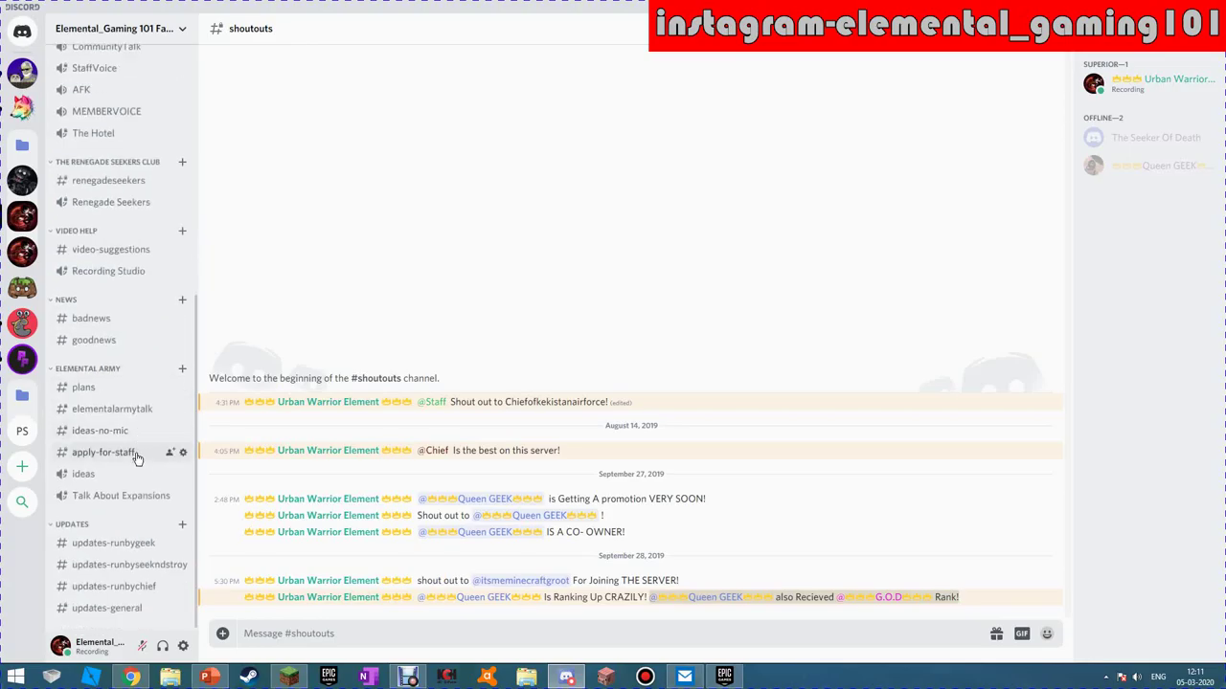
click(116, 567)
click(117, 549)
click(120, 586)
click(117, 565)
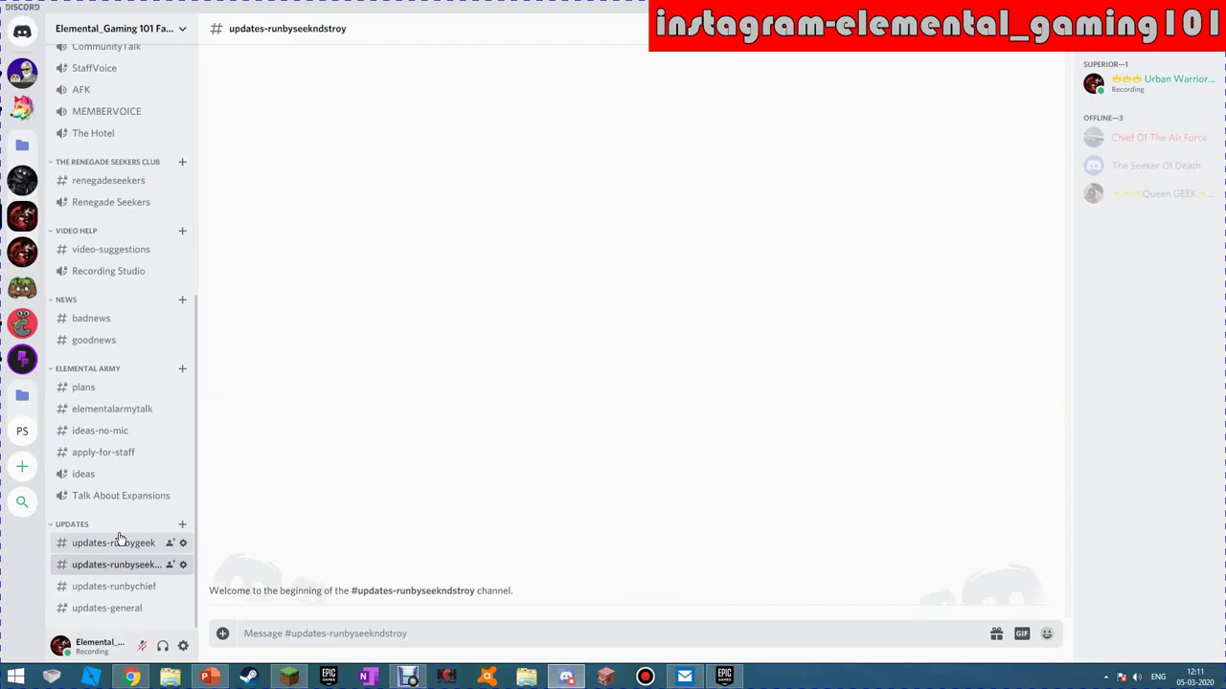
click(119, 543)
click(119, 567)
click(122, 586)
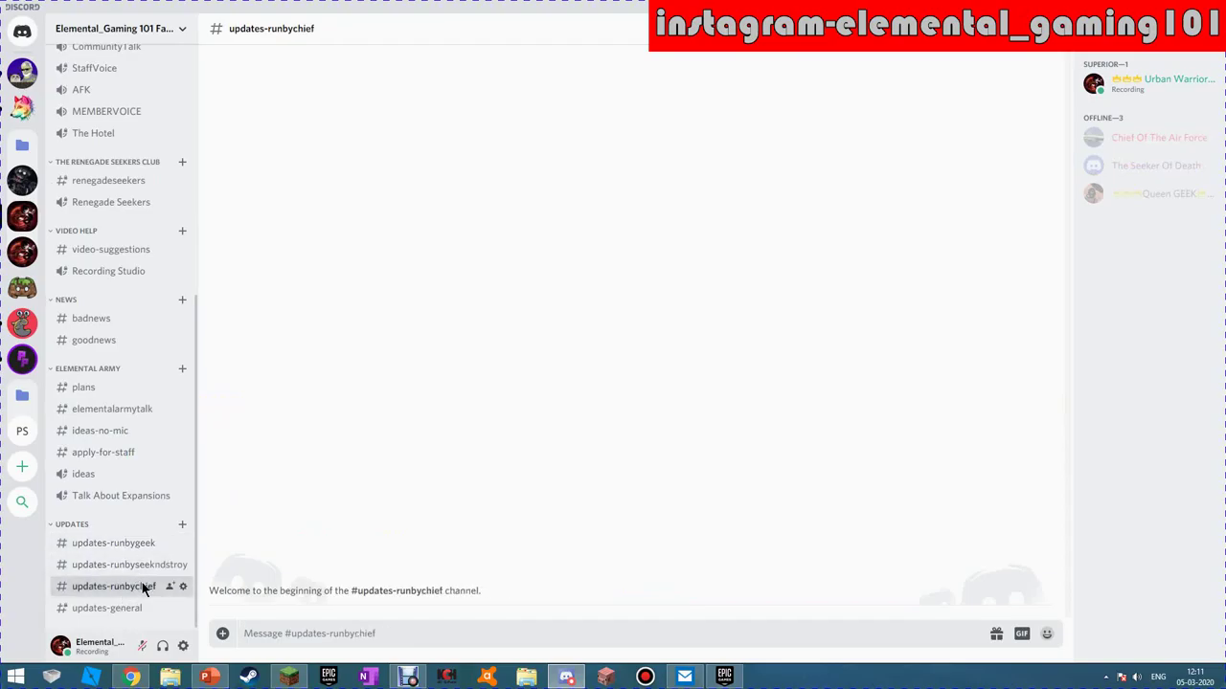
click(140, 608)
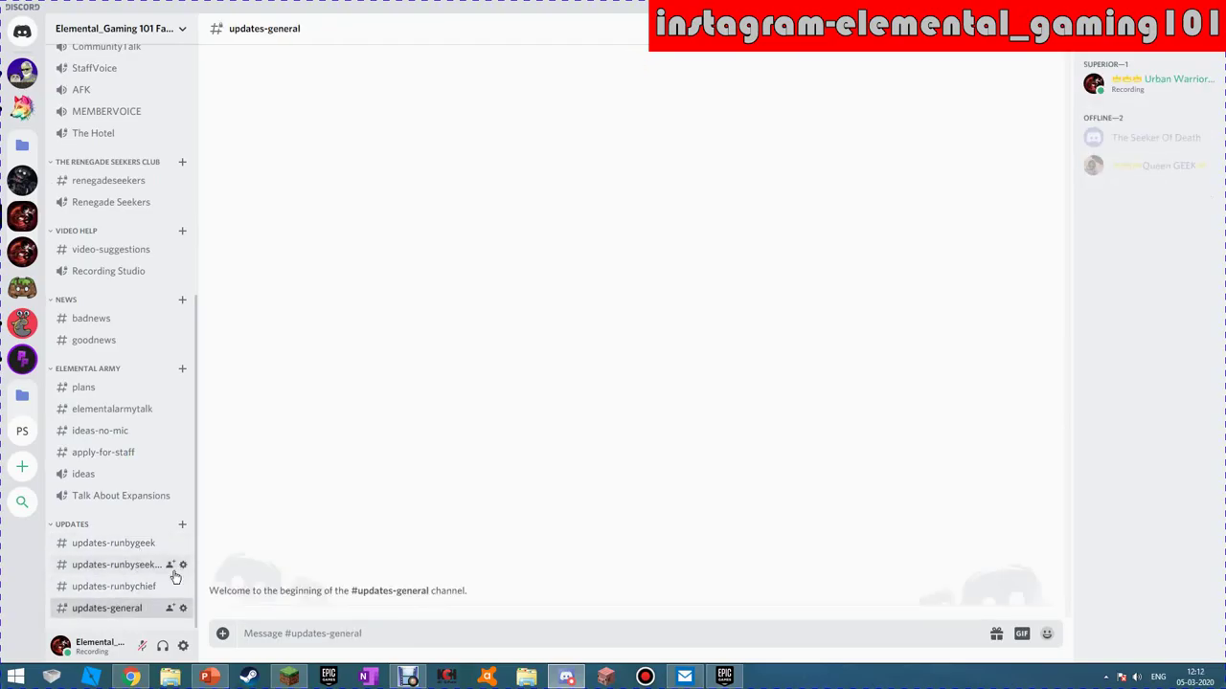
click(132, 544)
click(118, 617)
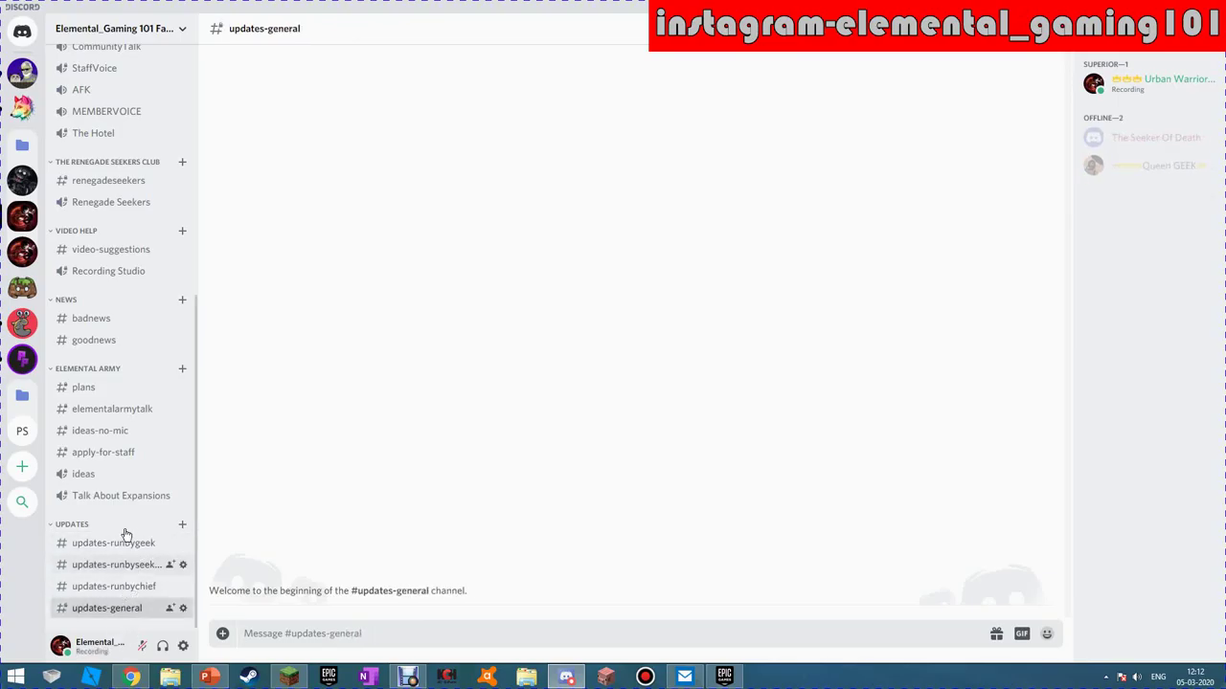
Step: View the video-suggestions channel and join the Recording Studio voice channel, unmuting and muting the microphone before disconnecting
click(91, 251)
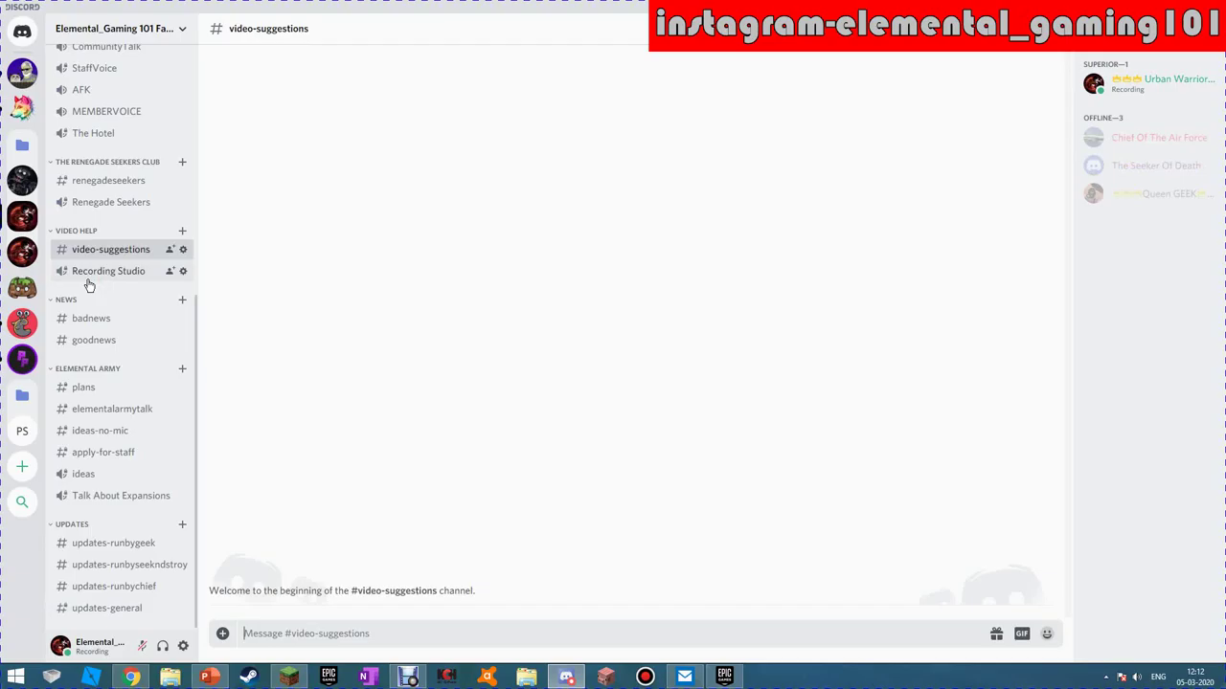
click(88, 277)
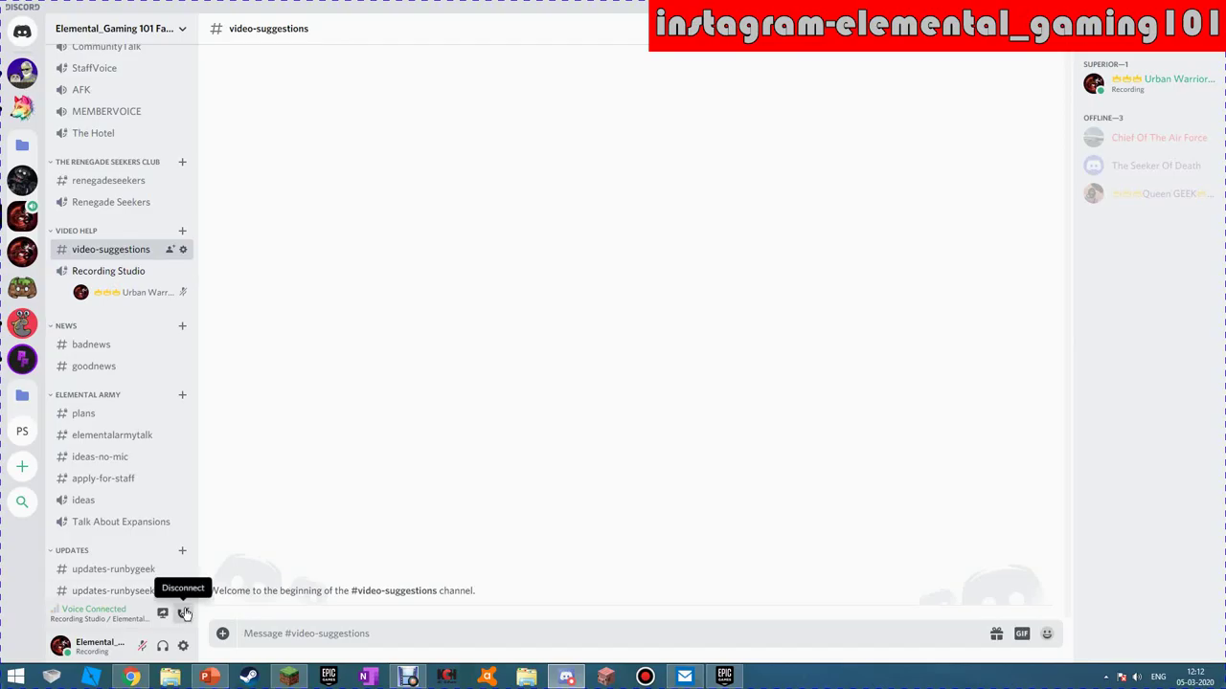
click(97, 646)
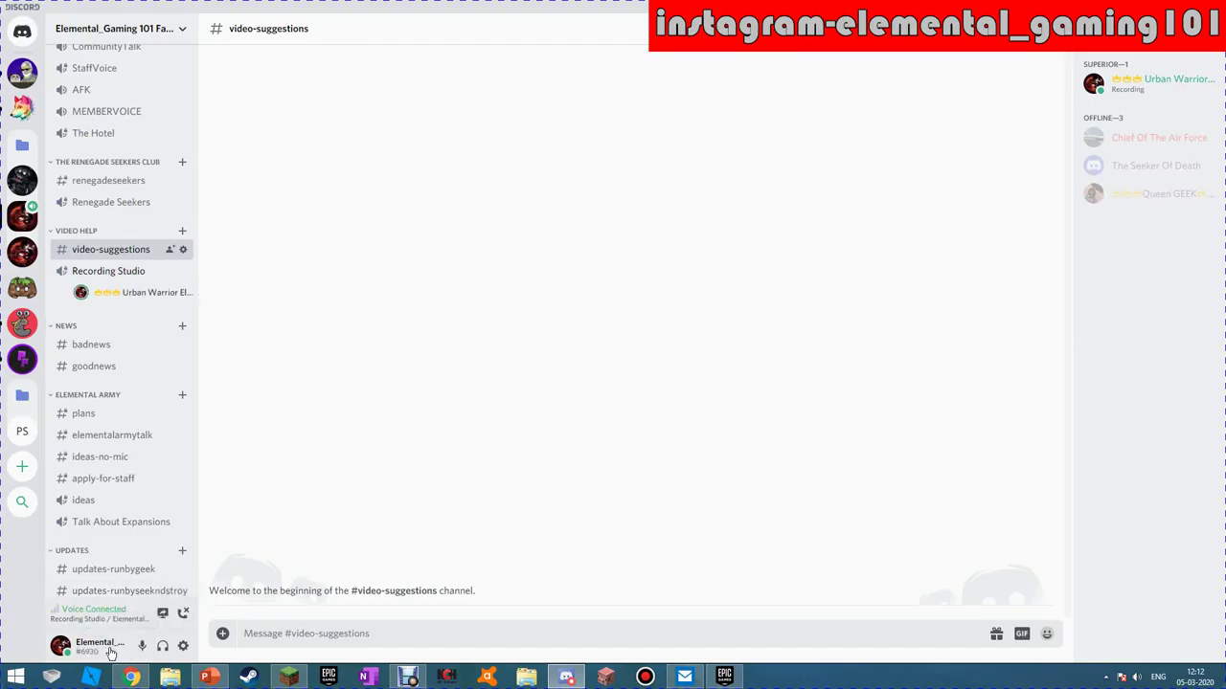
click(140, 646)
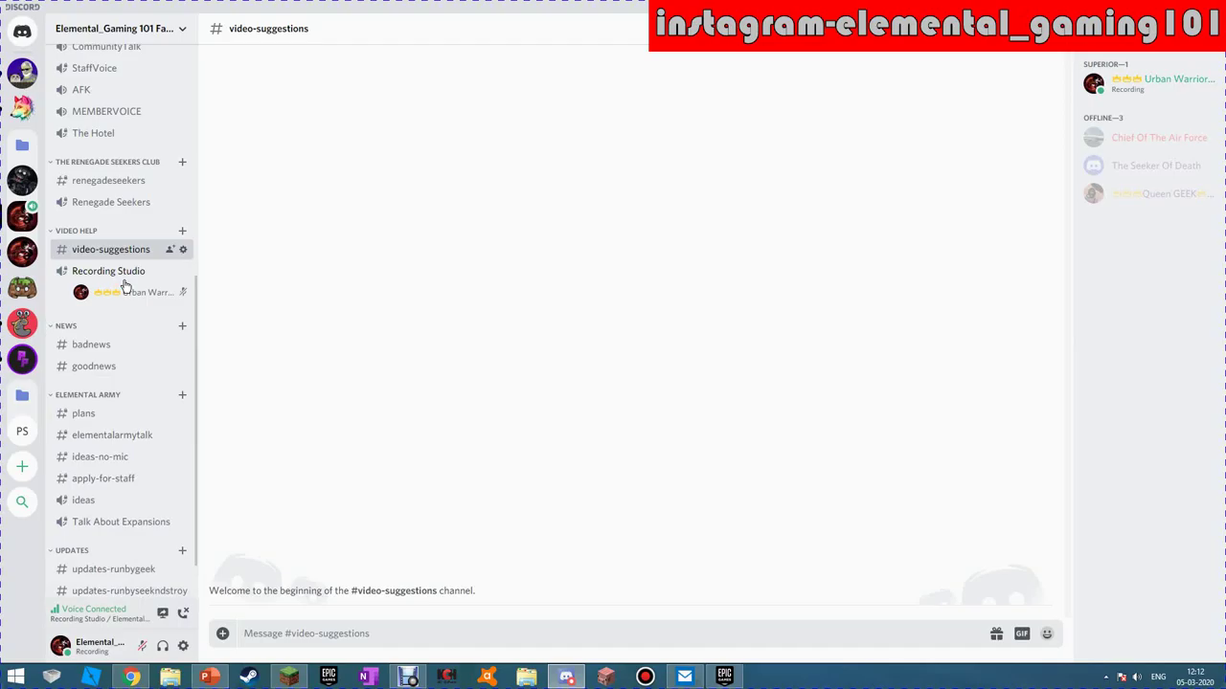
click(182, 613)
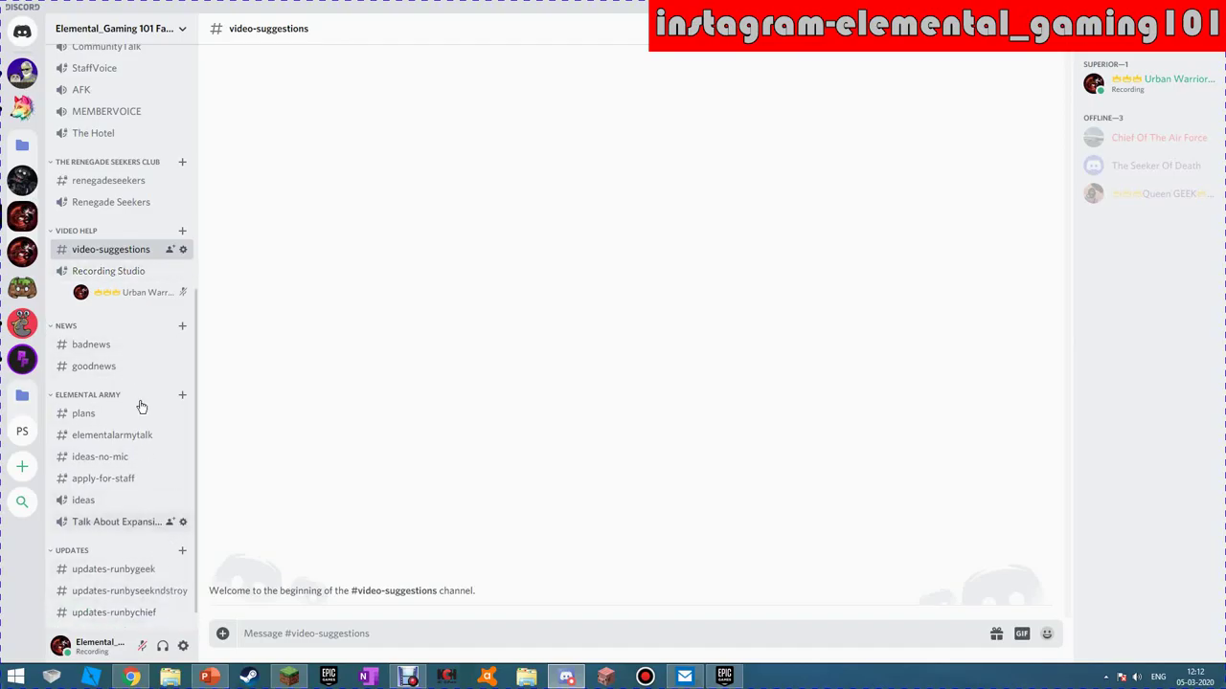
Step: Join and leave the Renegade Seekers voice channel, and open the renegadeseekers text channel
click(128, 204)
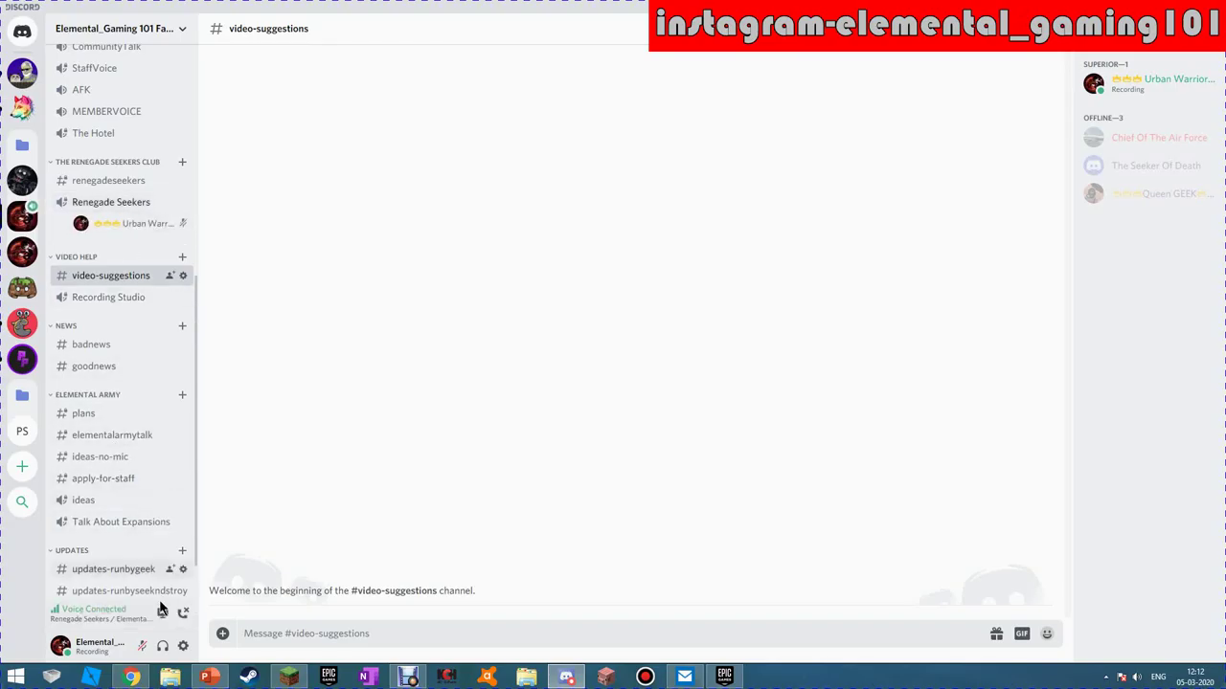
click(183, 612)
click(130, 182)
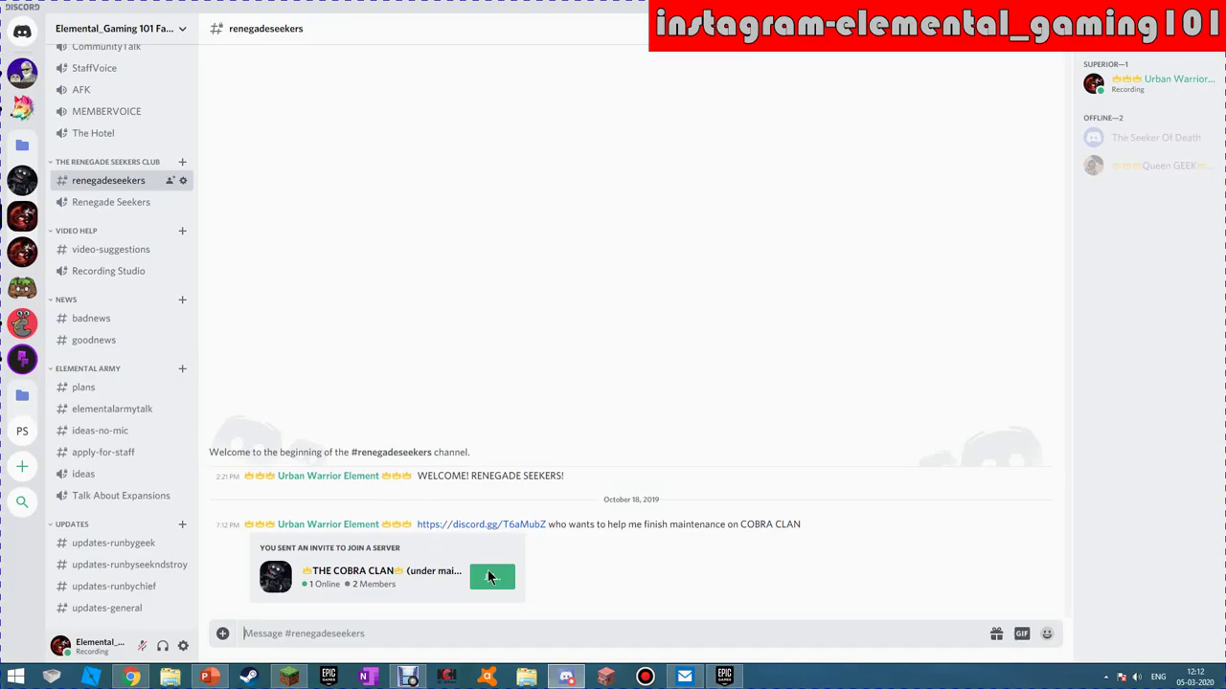
Step: Join the MEMBERVOICE voice channel and disconnect from it
scroll(129, 122, up, 3)
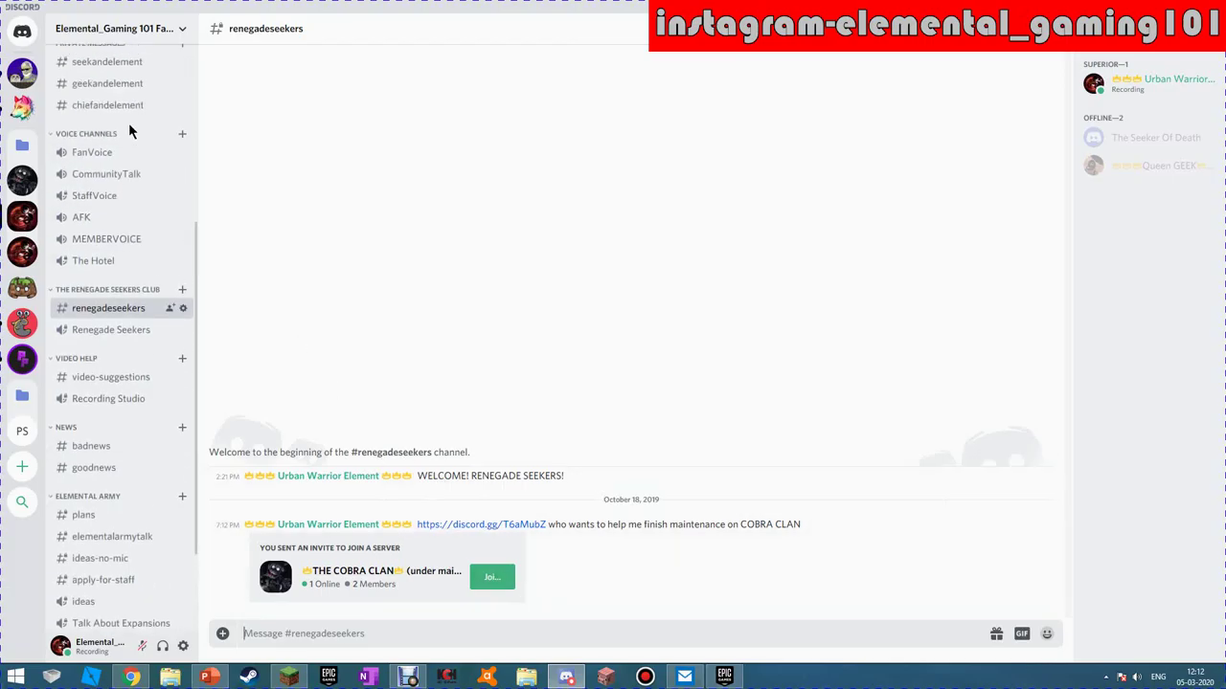
click(132, 239)
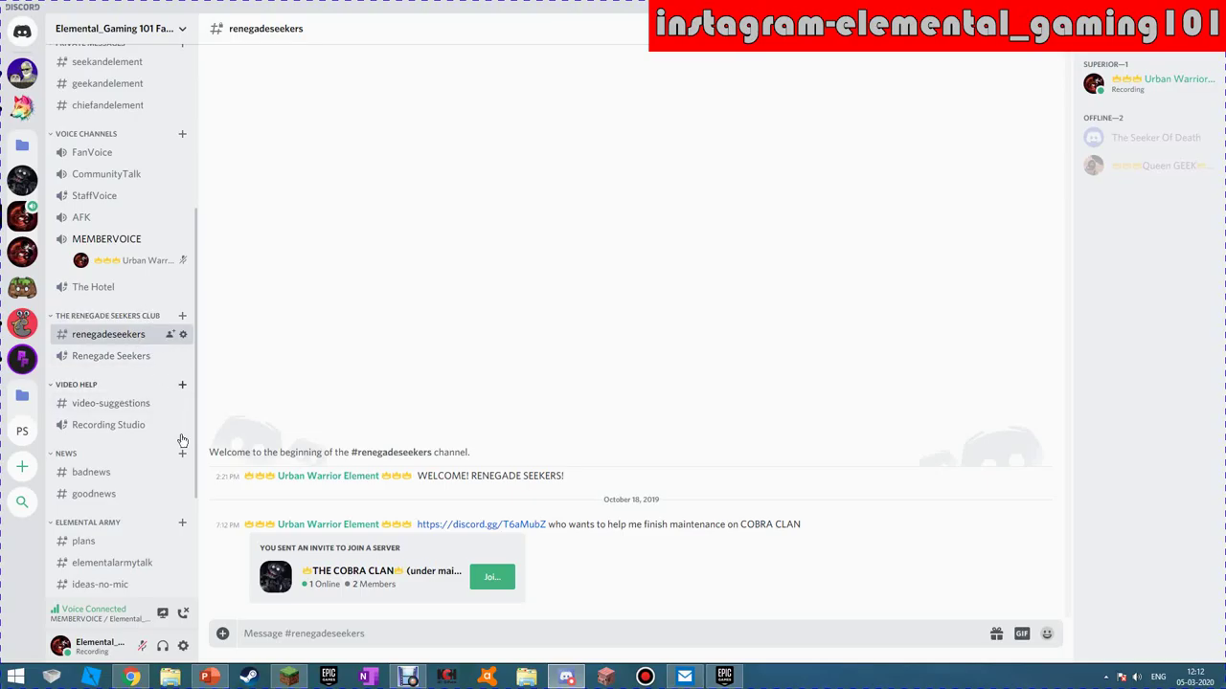
click(181, 617)
Step: Open the January 5, 2020 message in the announcments channel for editing and close the editor with its text unaltered
scroll(137, 416, up, 6)
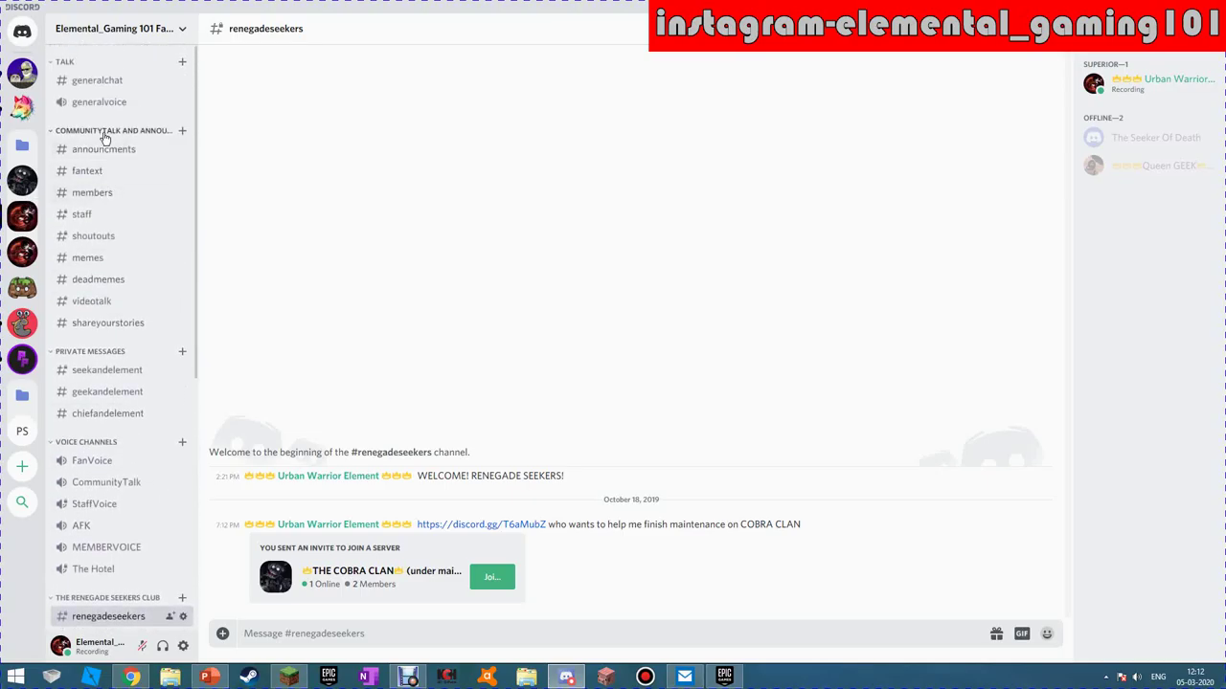
click(103, 151)
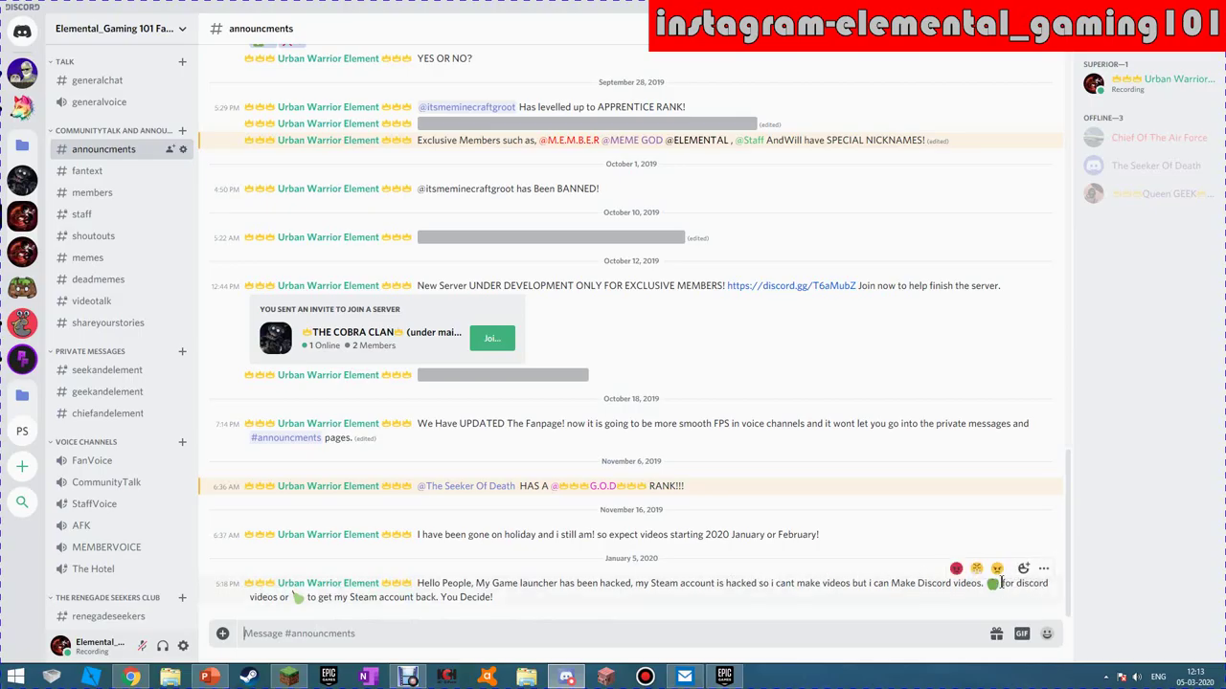
click(1044, 568)
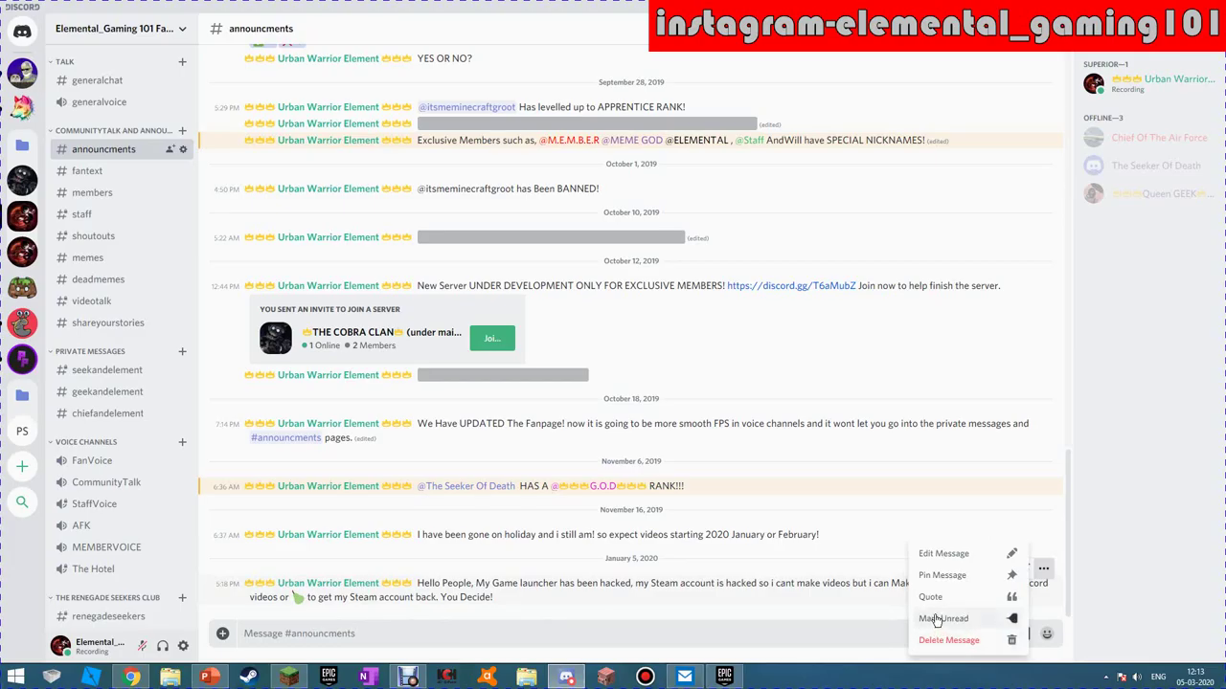
click(934, 554)
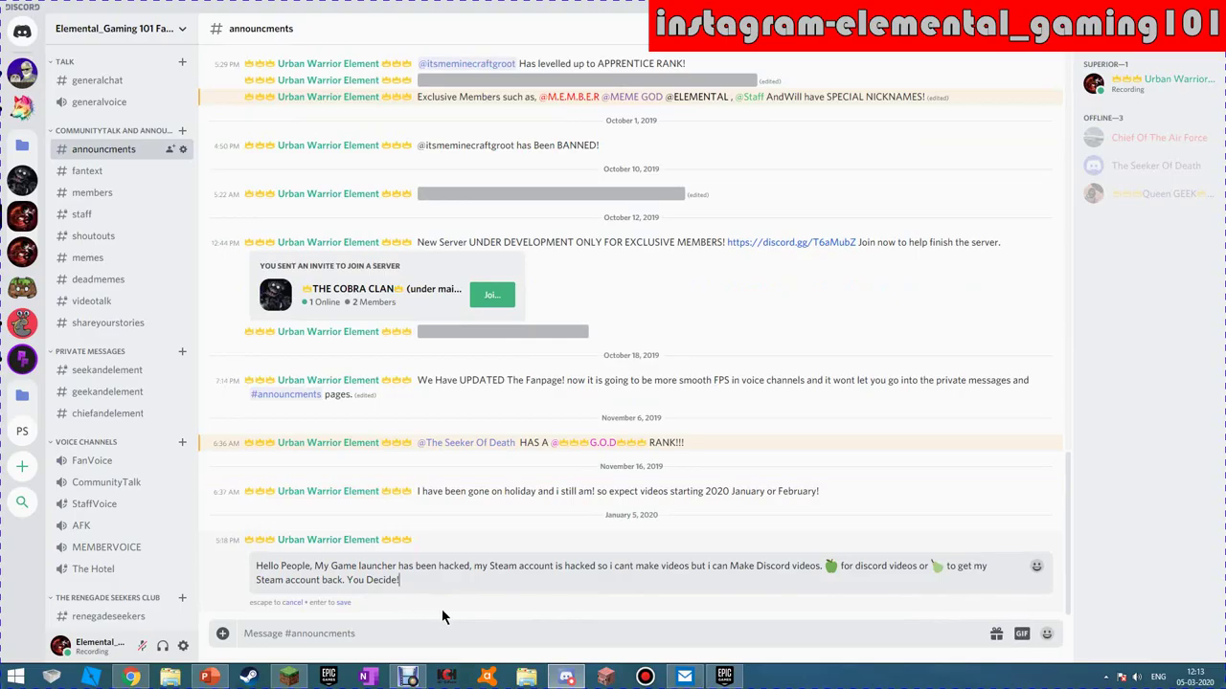
key(Return)
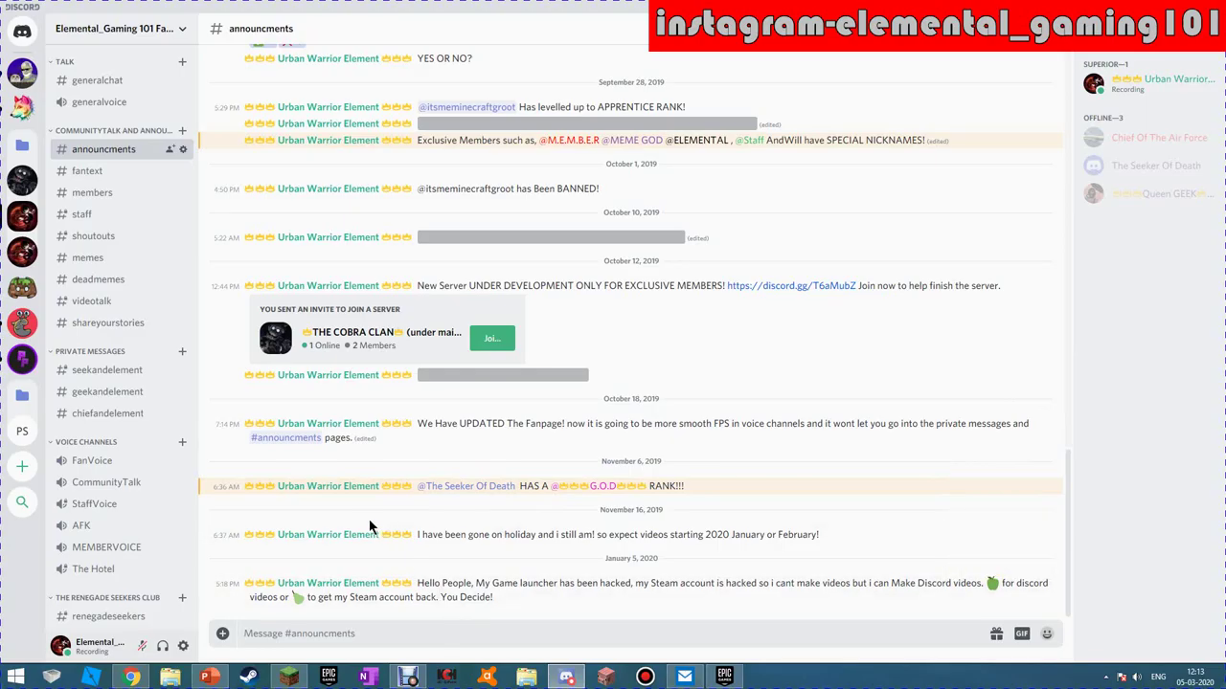
Step: View the fantext, members and generalchat channels, and join and leave the generalvoice voice channel
click(143, 172)
click(92, 193)
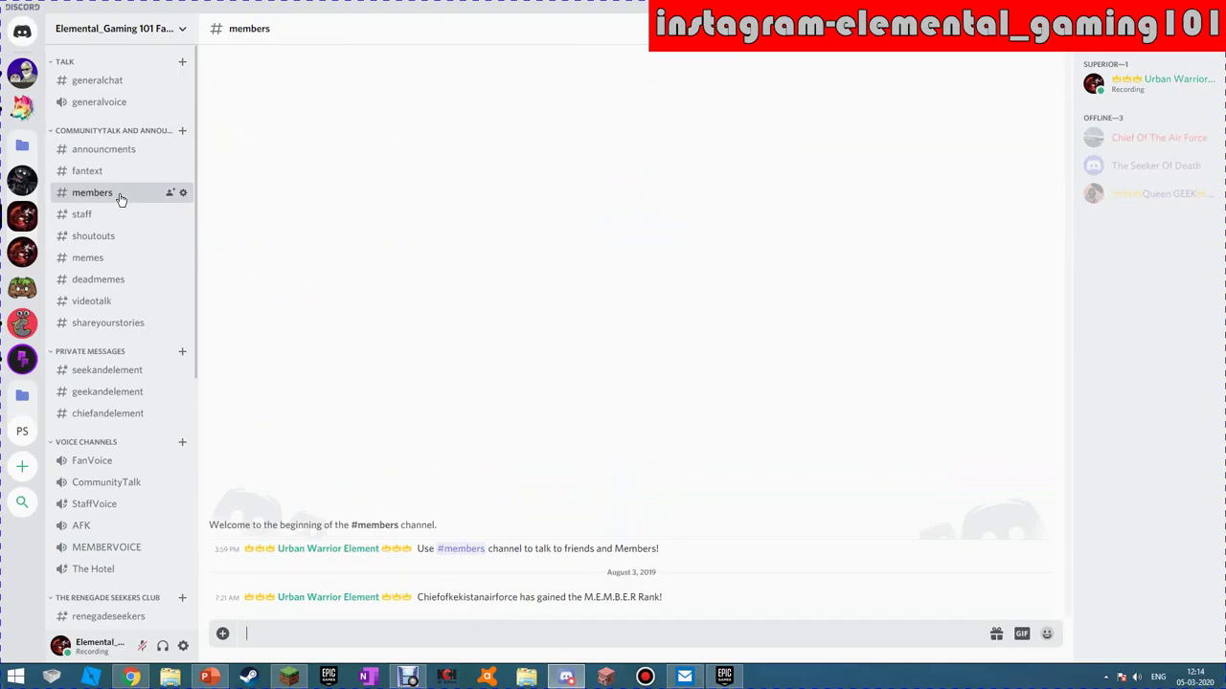
click(121, 176)
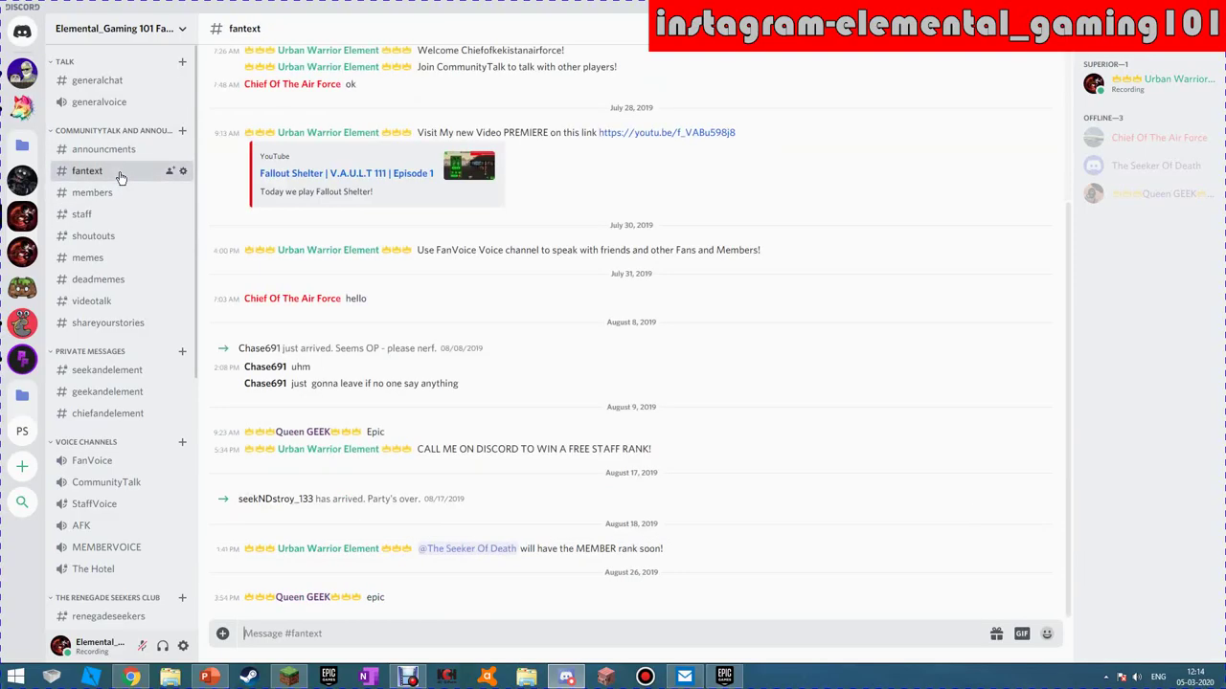
click(99, 82)
click(101, 103)
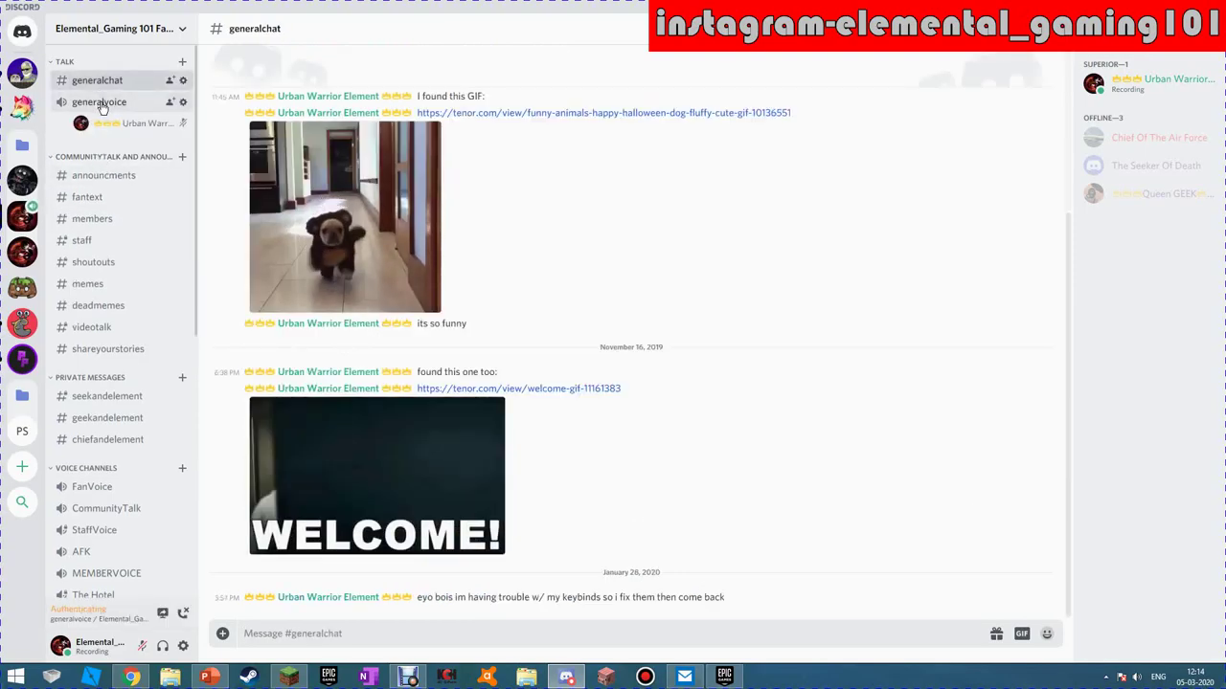
click(183, 613)
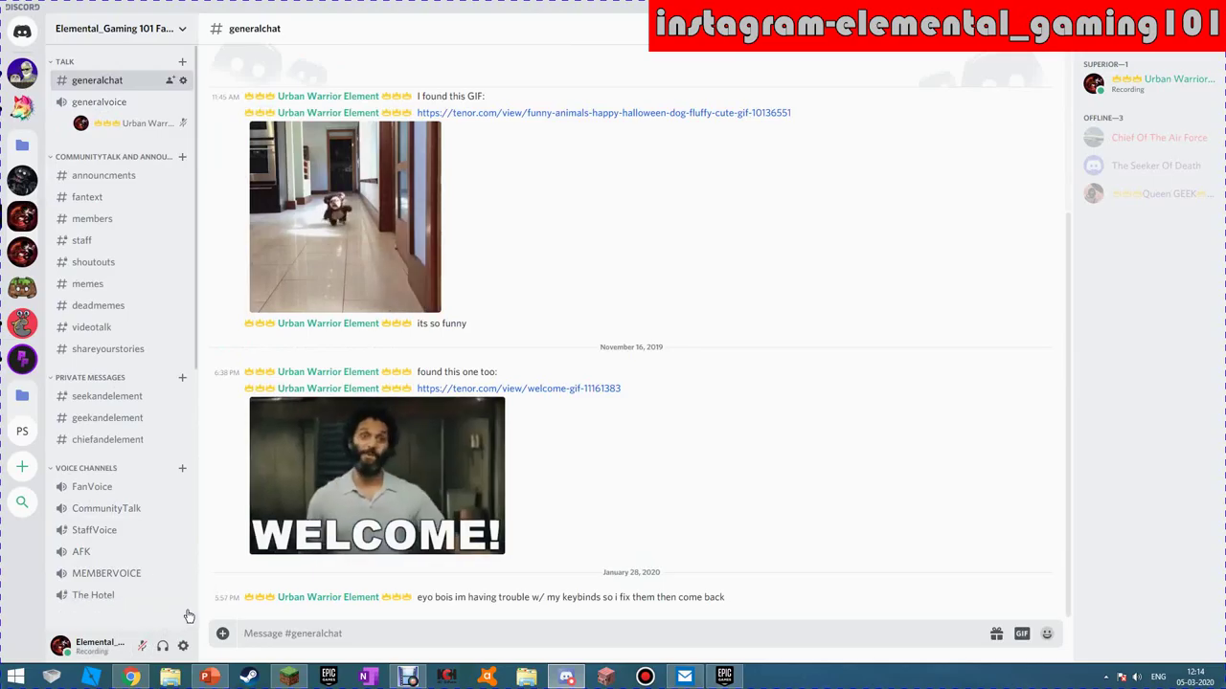